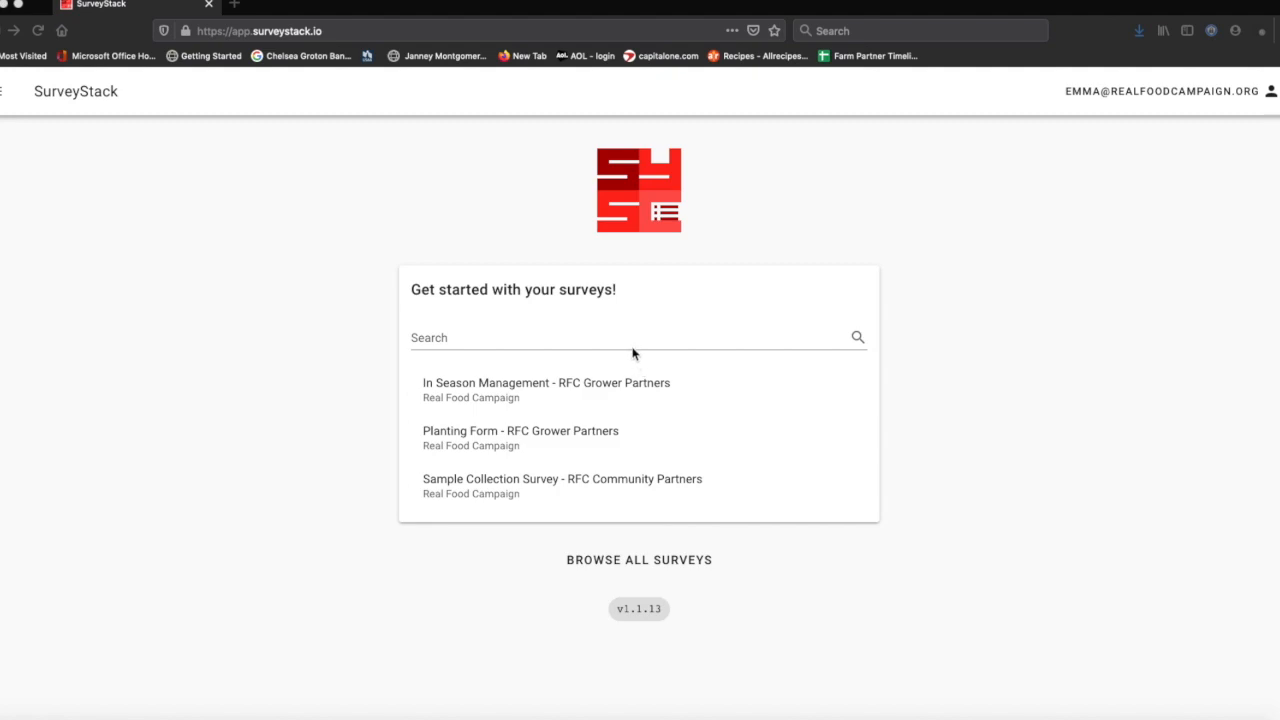
# - Open the 'In Season Management - RFC Grower Partners' survey from the home page list
pyautogui.click(553, 395)
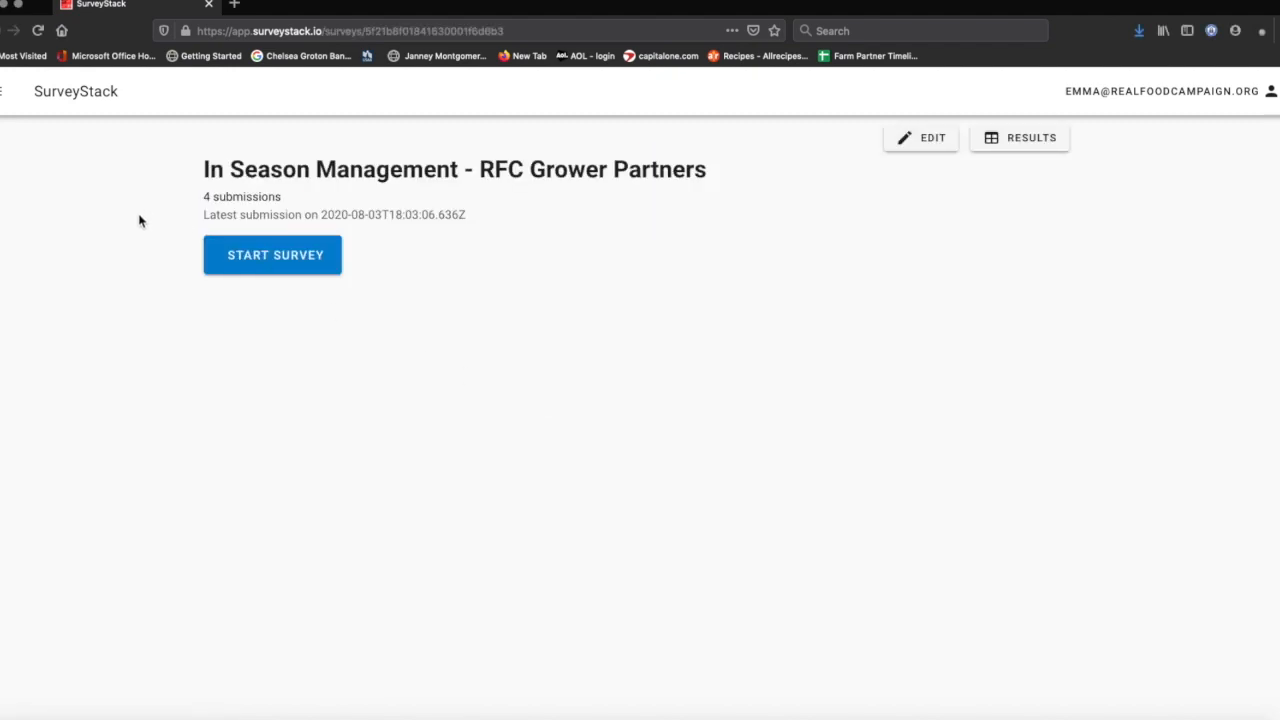
# - Start a new submission and continue past the survey's purpose page
pyautogui.click(229, 254)
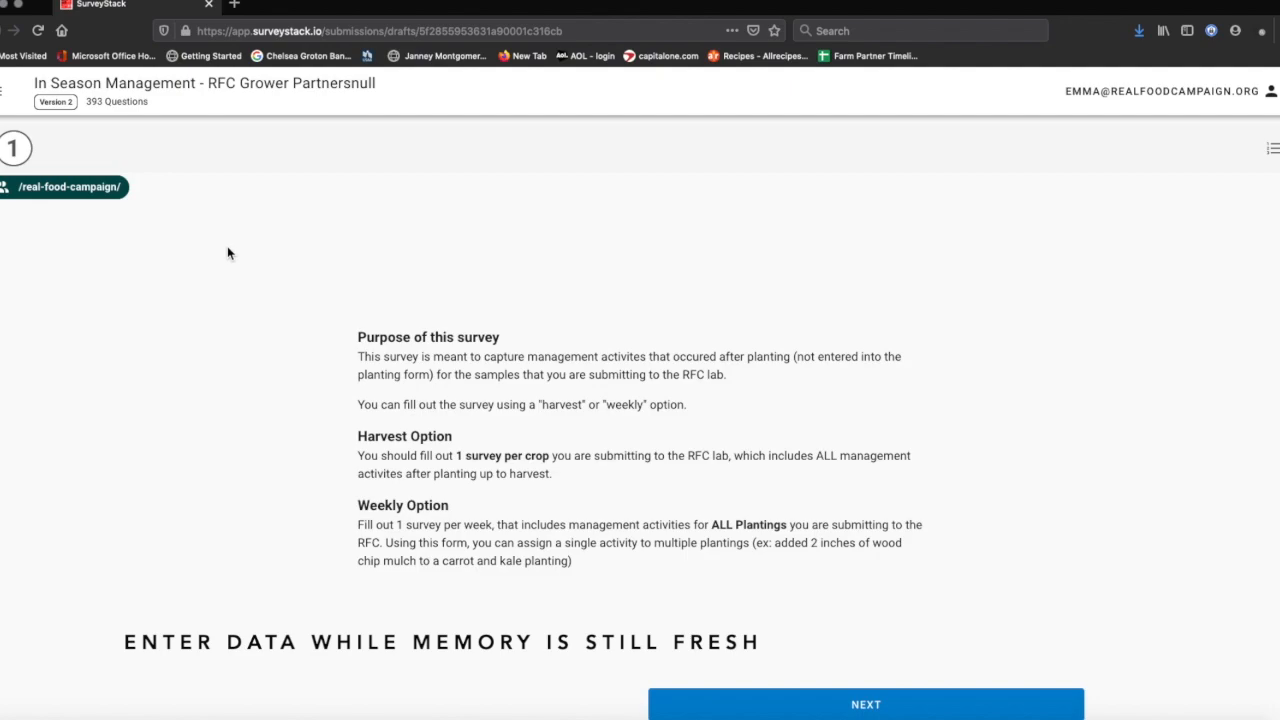
pyautogui.click(779, 707)
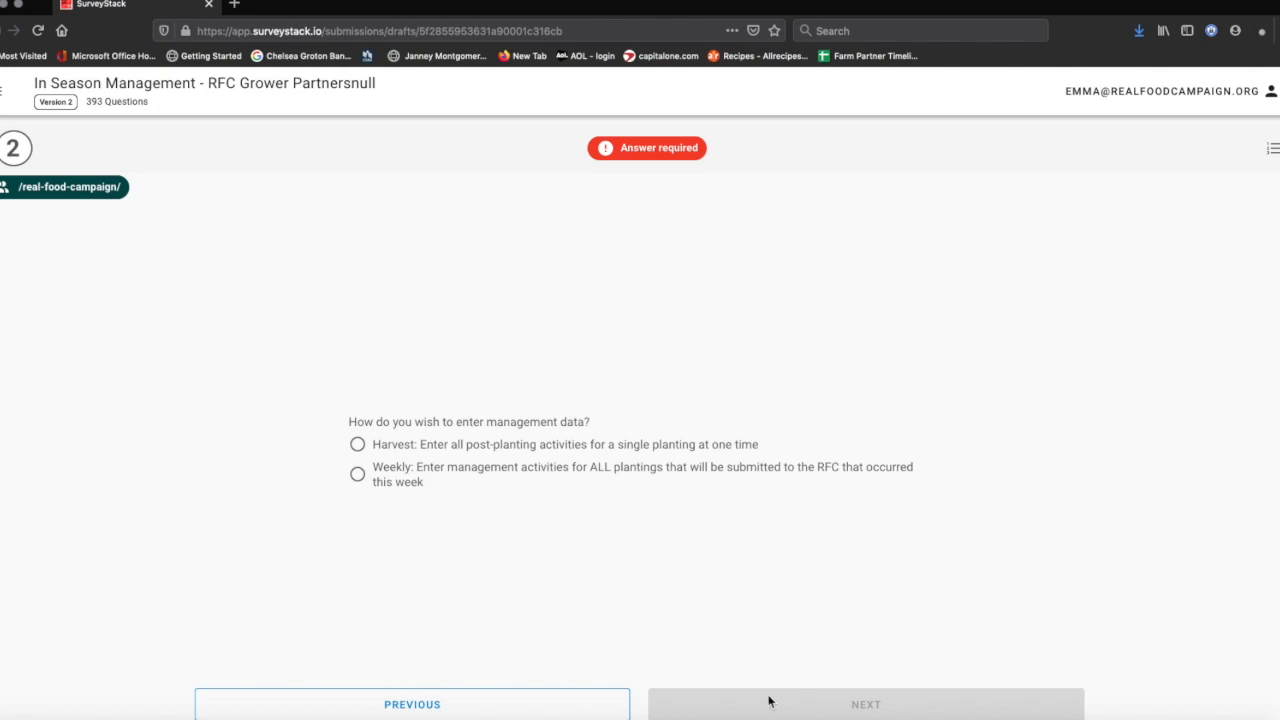
# - Choose Weekly entry and select the week of July 26–31, 2020 in the calendar
pyautogui.click(357, 474)
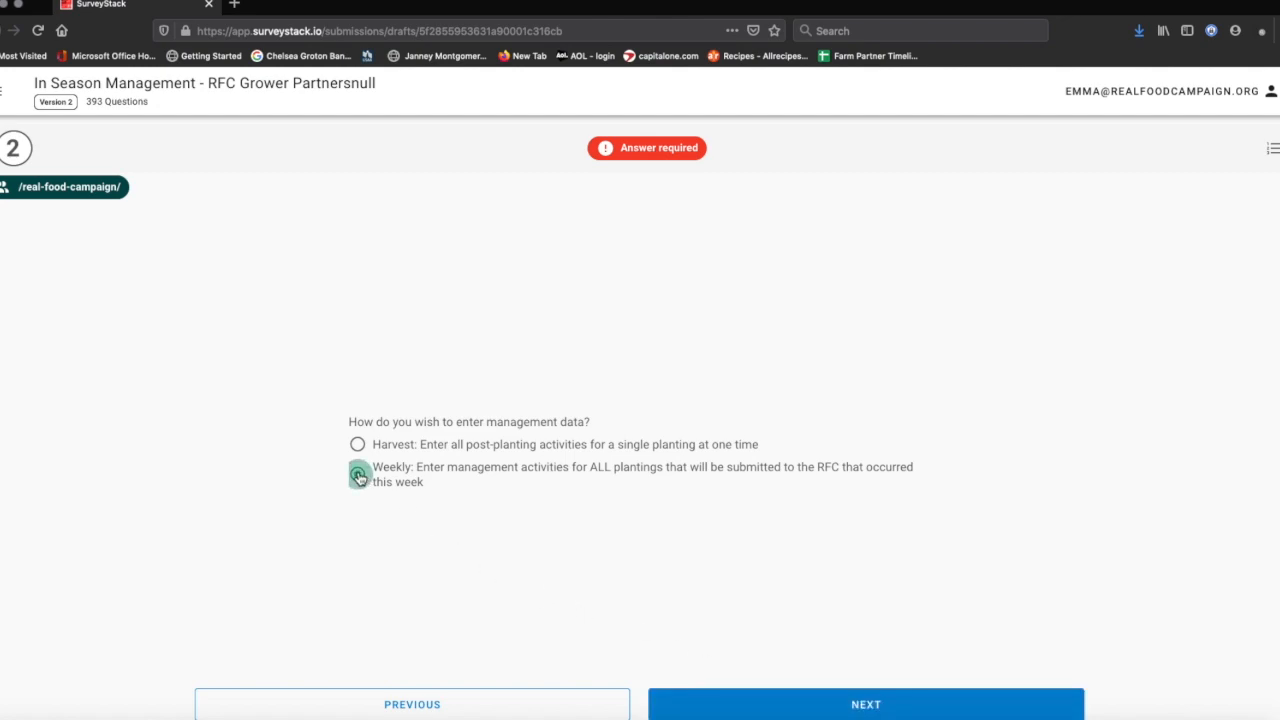
pyautogui.click(847, 706)
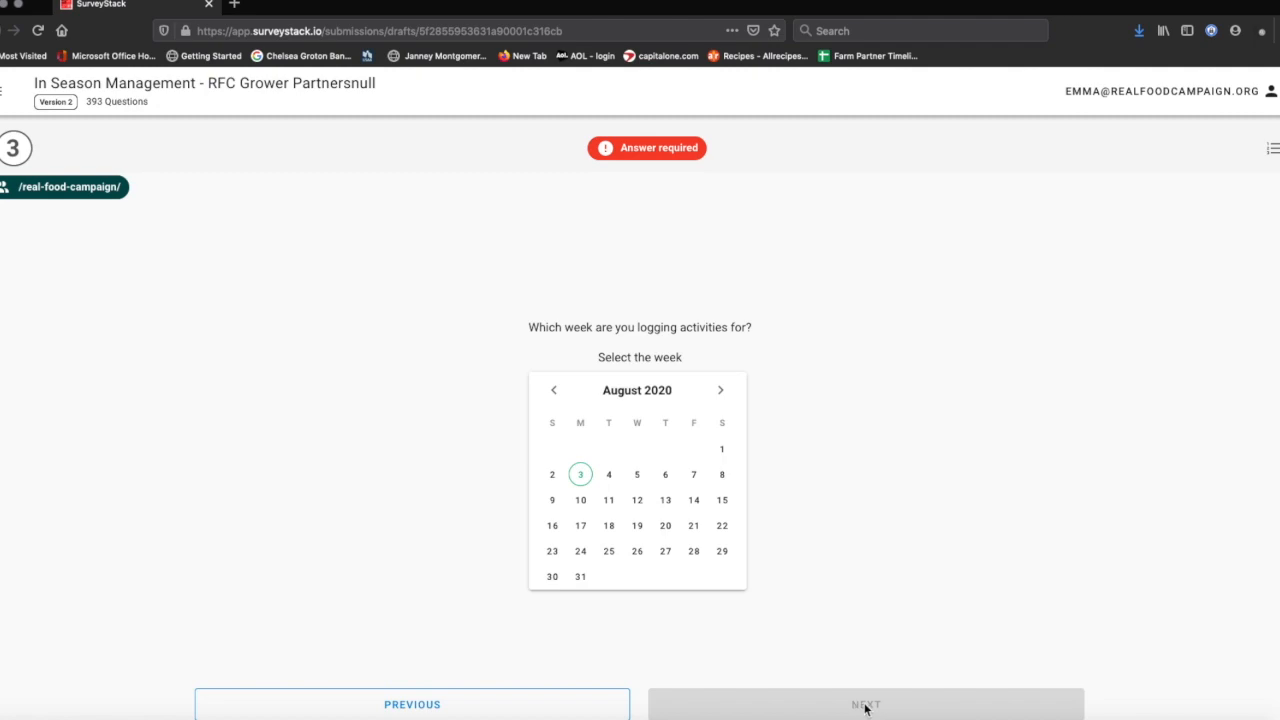
pyautogui.click(561, 394)
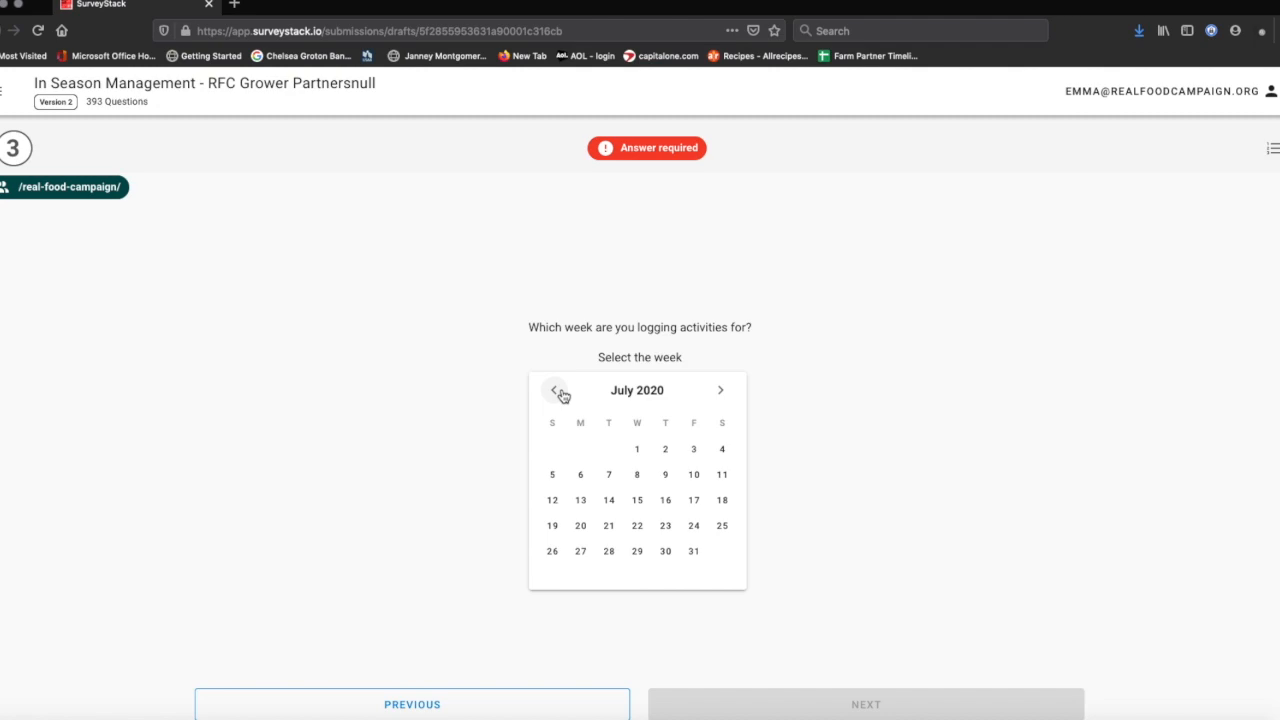
pyautogui.click(719, 392)
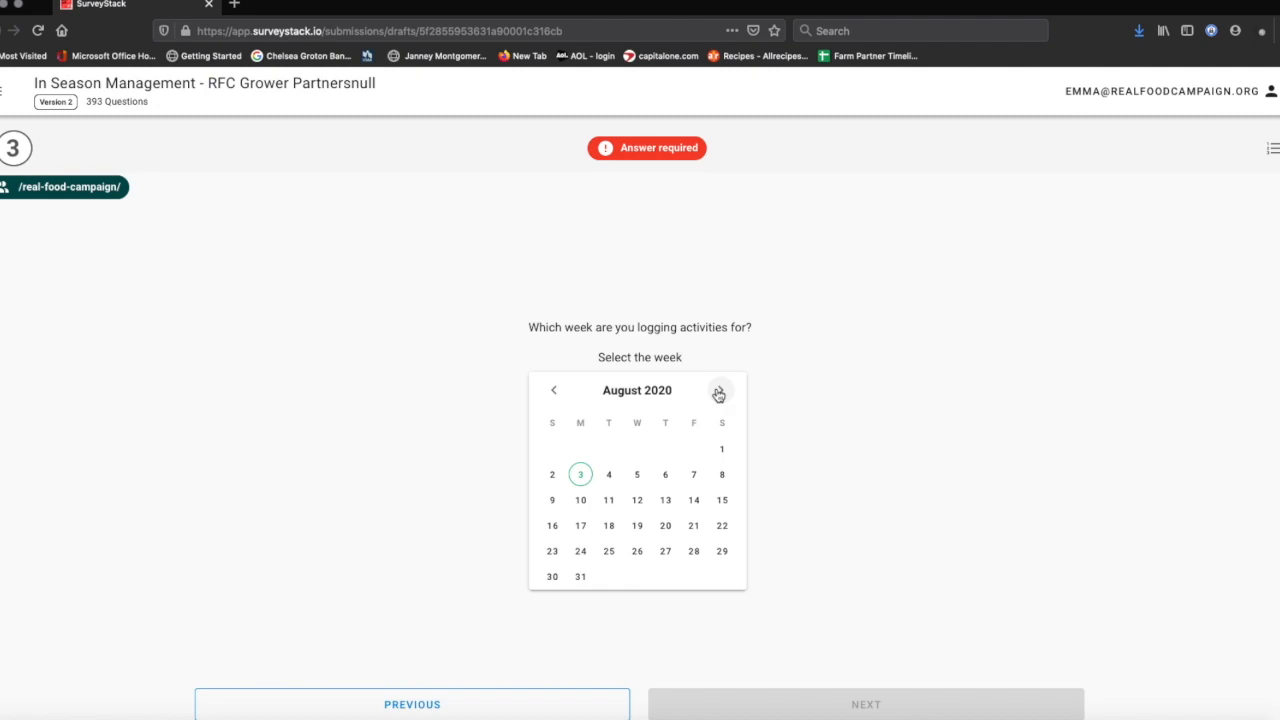
pyautogui.click(553, 390)
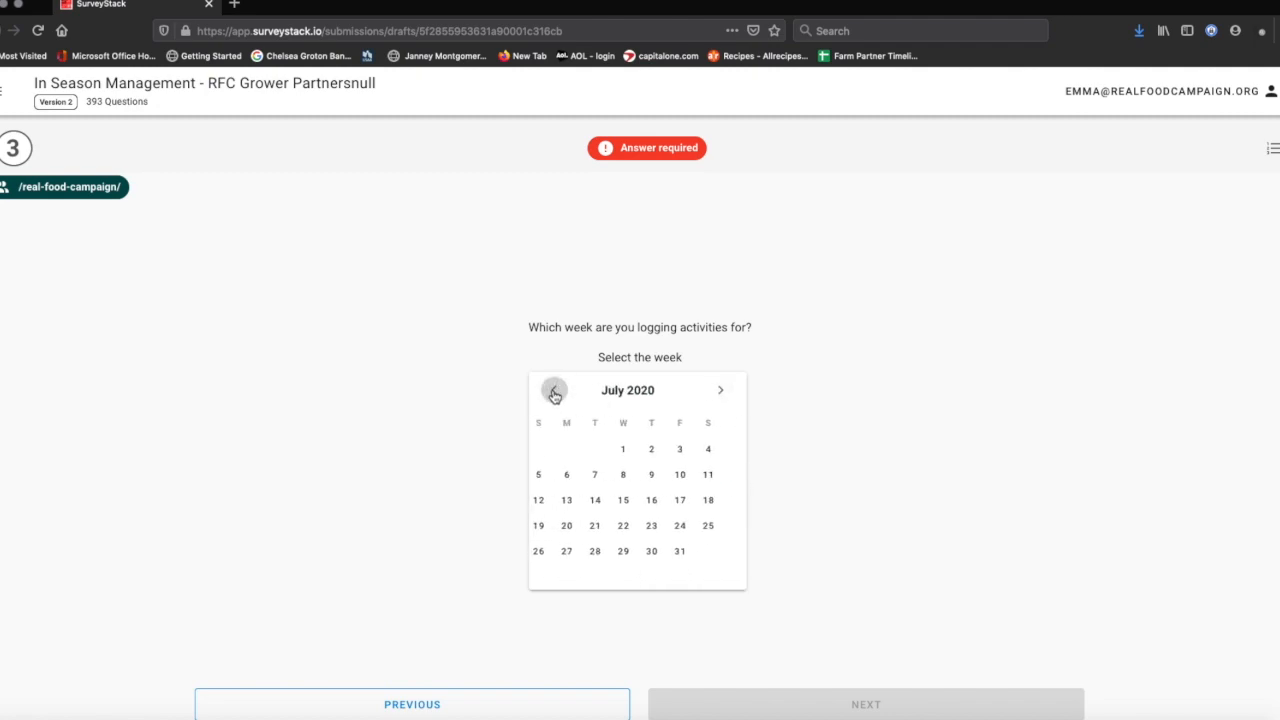
pyautogui.click(558, 555)
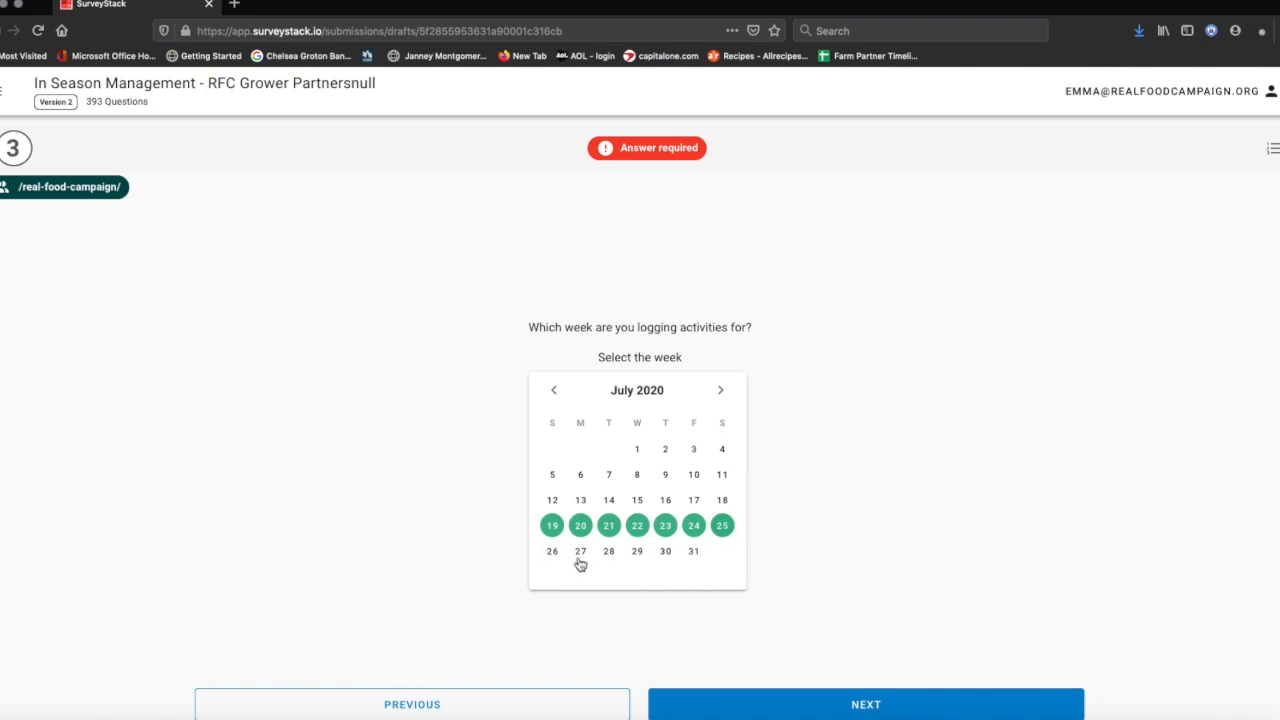
pyautogui.click(581, 558)
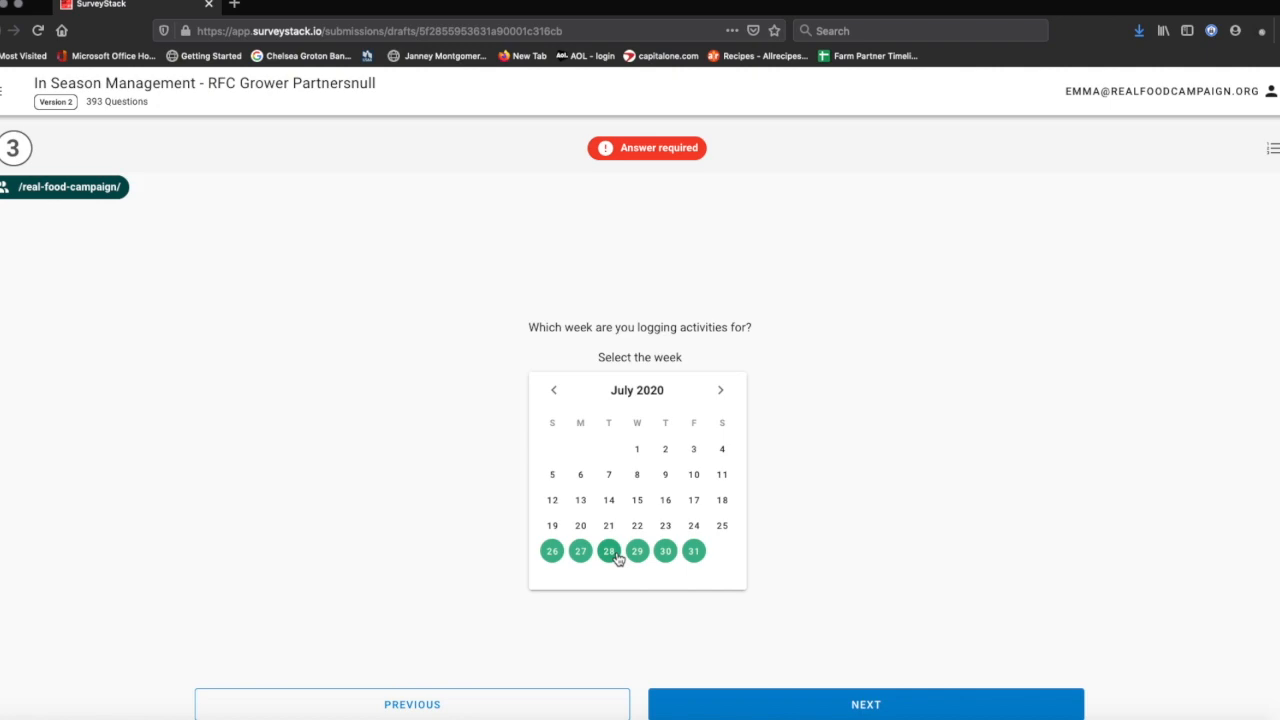
pyautogui.click(812, 705)
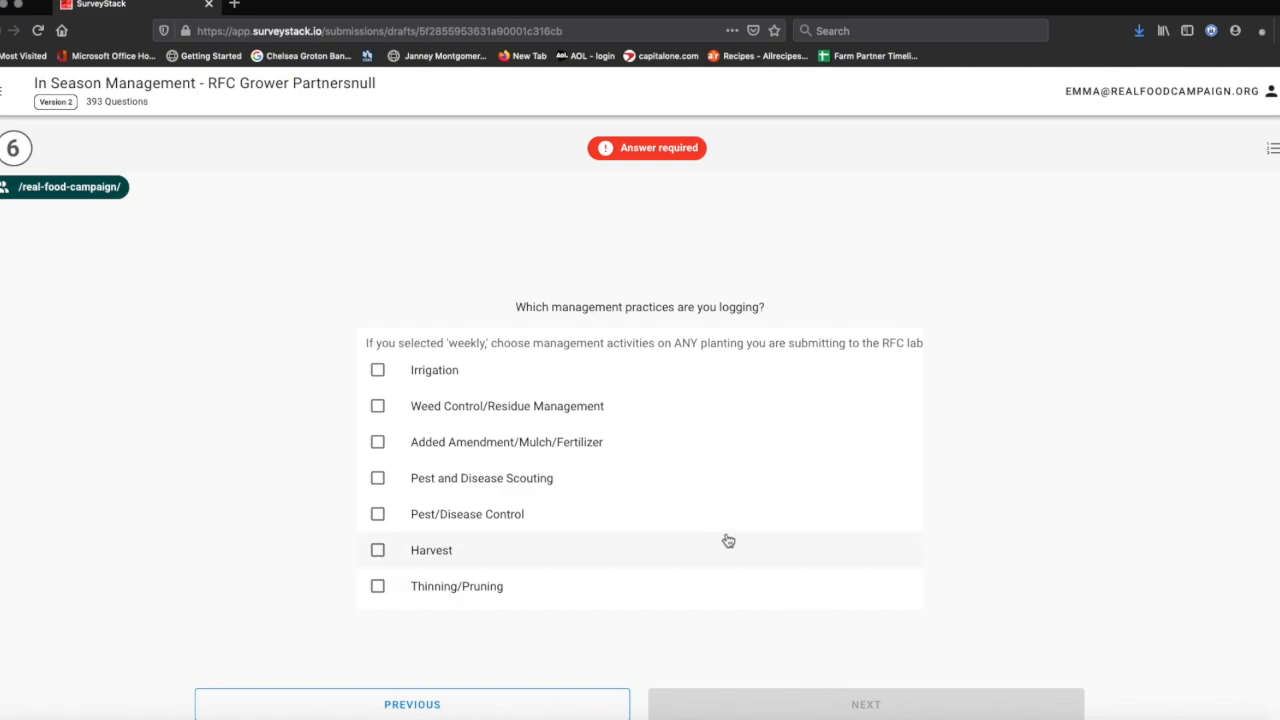
# - Check Weed Control/Residue Management and Irrigation as practices, leaving Harvest unchecked
pyautogui.click(391, 413)
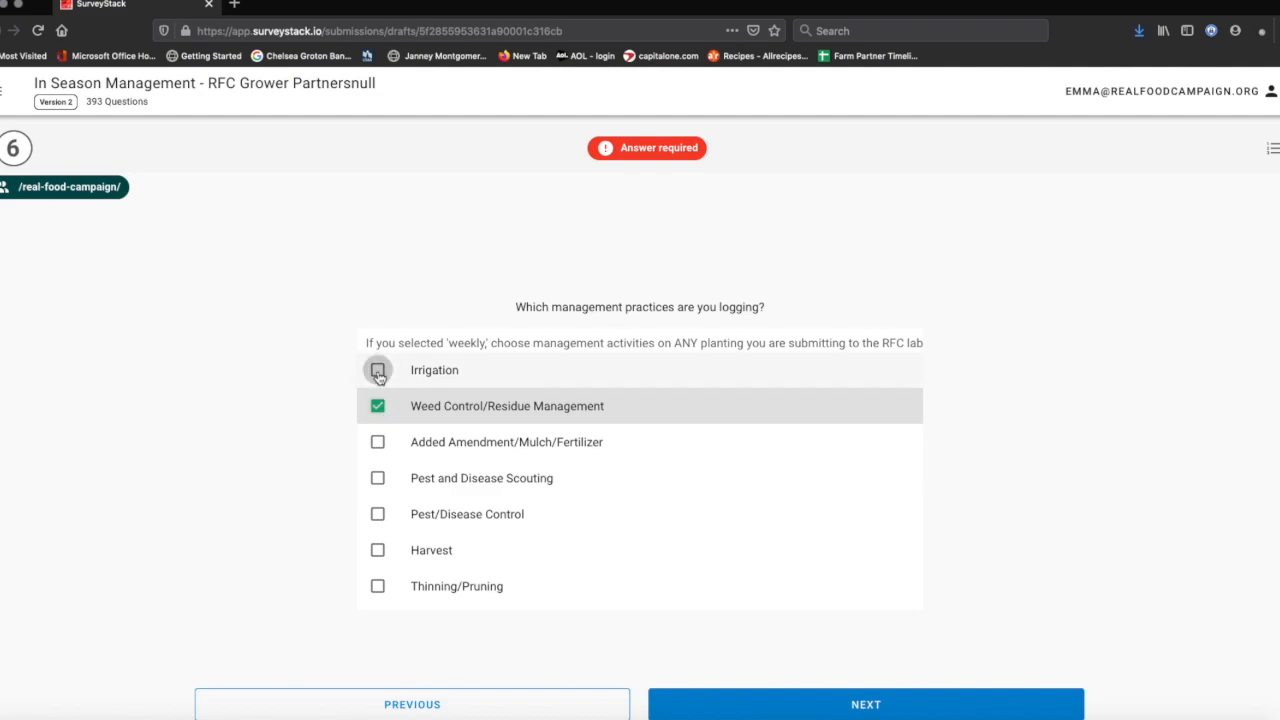
pyautogui.click(378, 372)
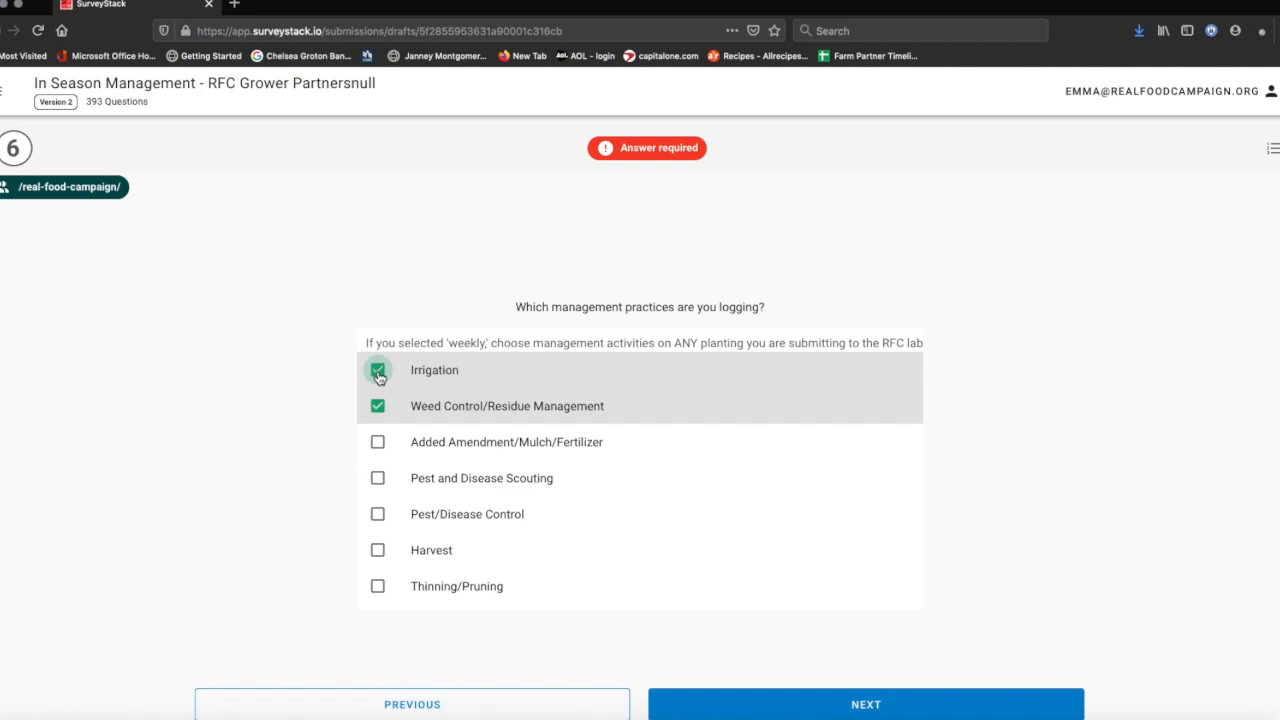
pyautogui.click(376, 551)
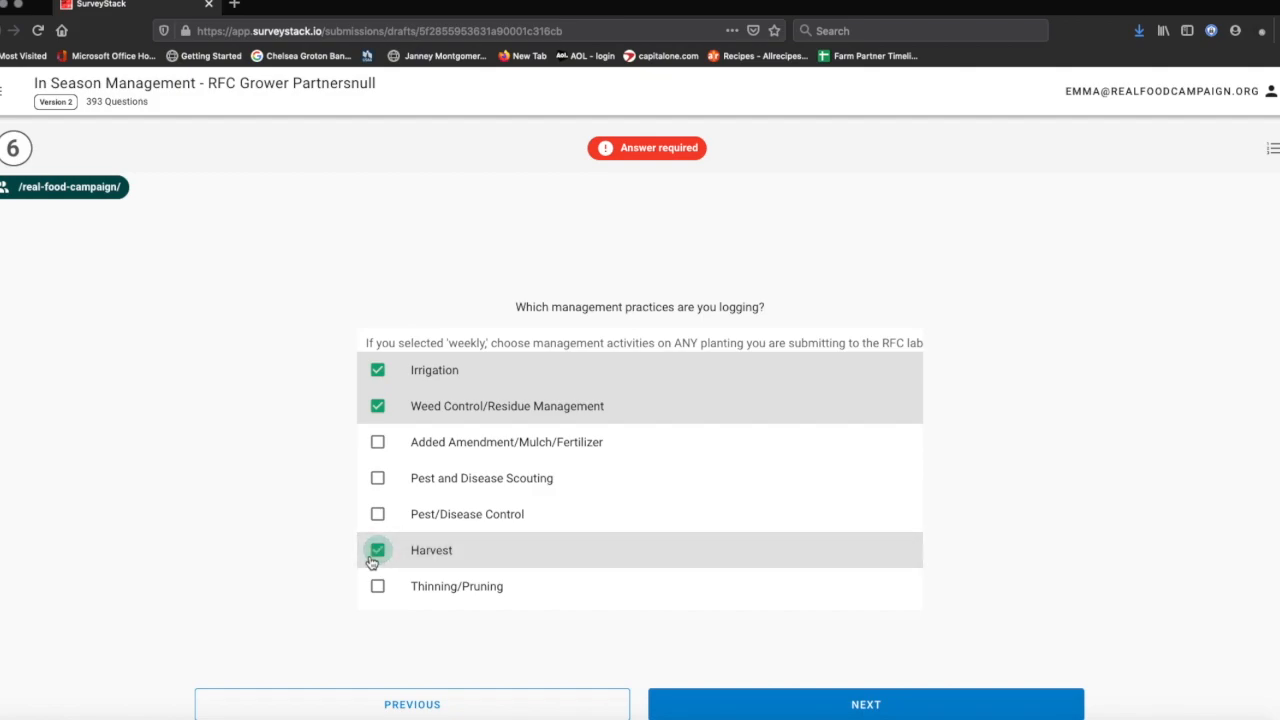
pyautogui.click(374, 560)
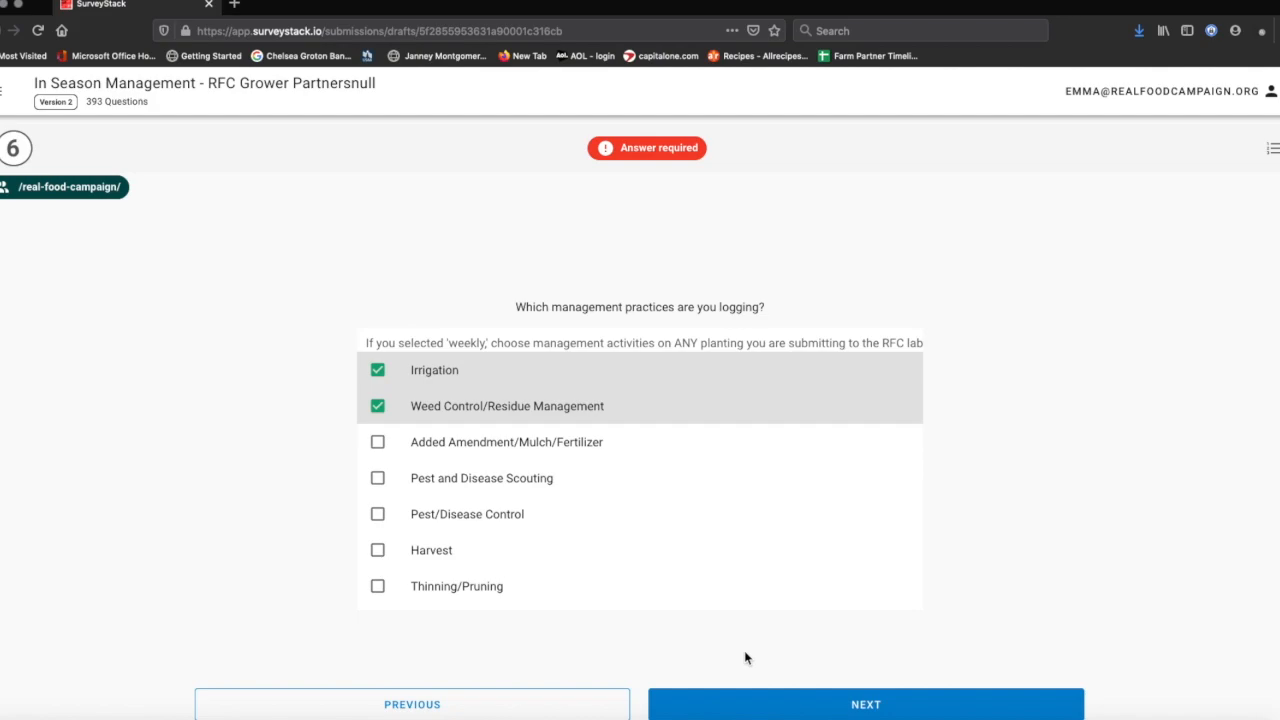
pyautogui.click(835, 708)
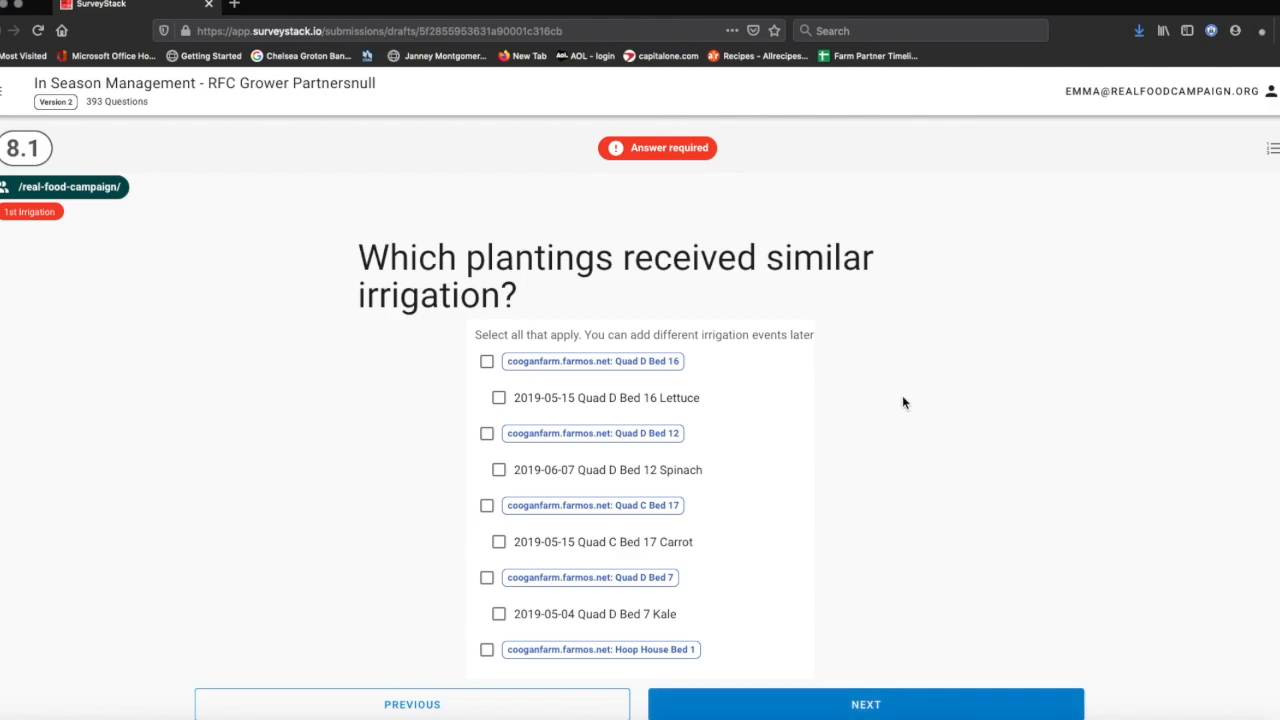
# - Mark swiss_chard 5/12/20, spinach 5/27/20 and beet 5/11/20 as irrigated plantings
pyautogui.scroll(-3, 903, 402)
pyautogui.scroll(-5, 903, 402)
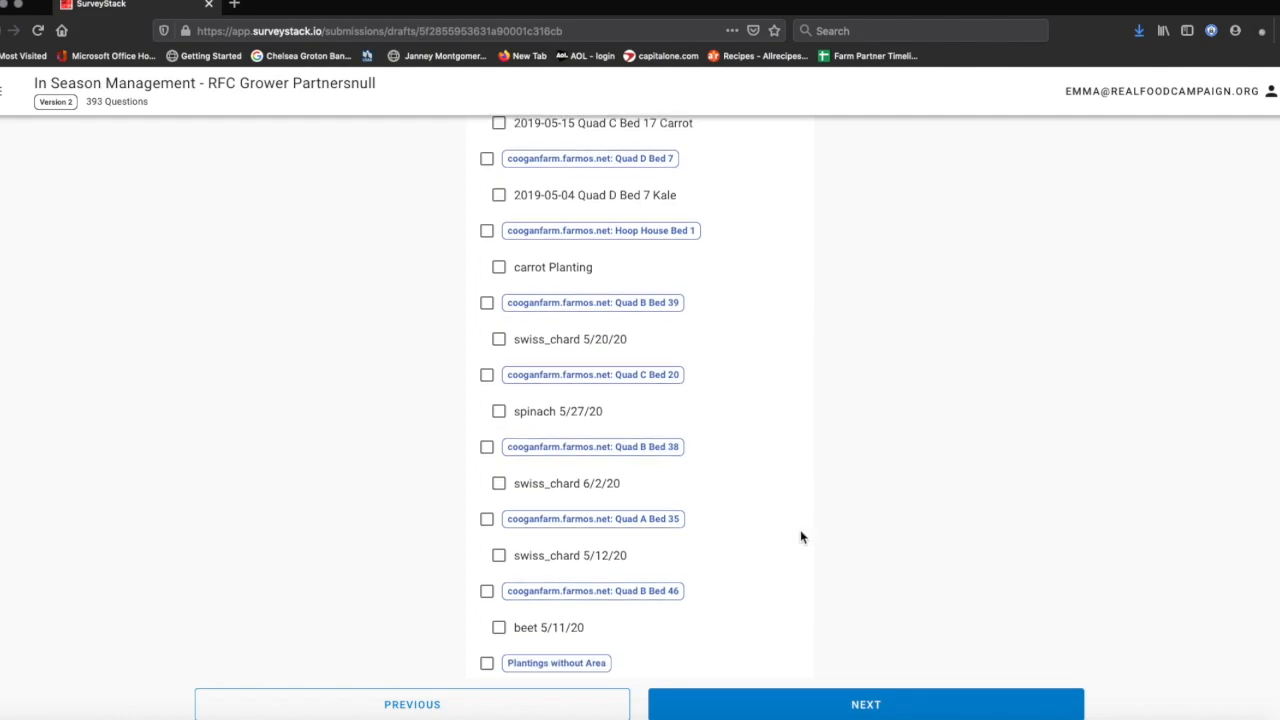
pyautogui.click(488, 521)
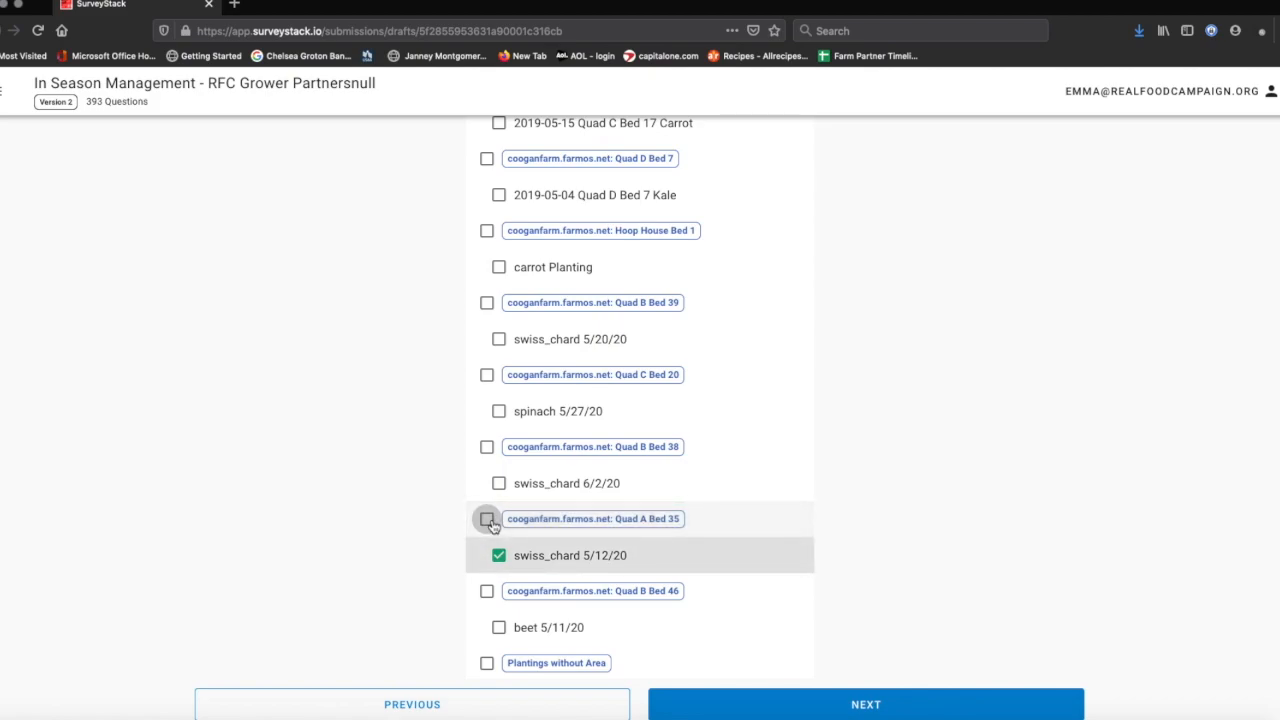
pyautogui.click(487, 377)
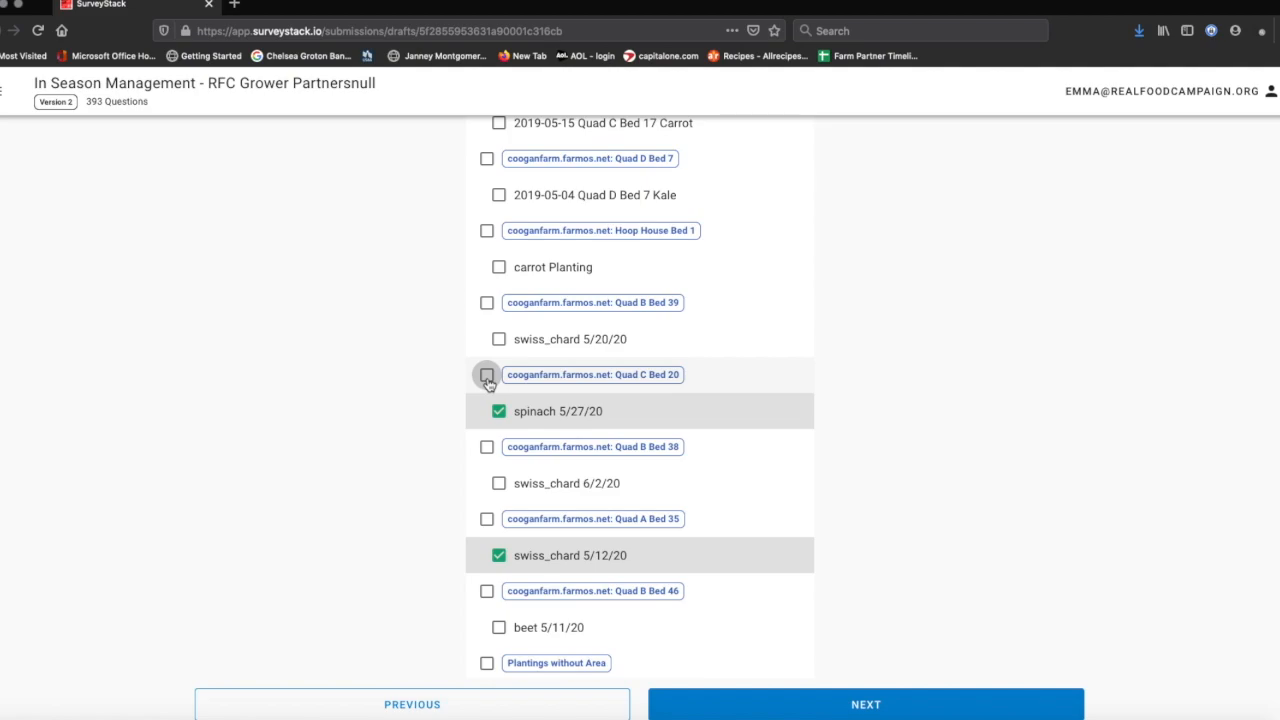
pyautogui.click(487, 594)
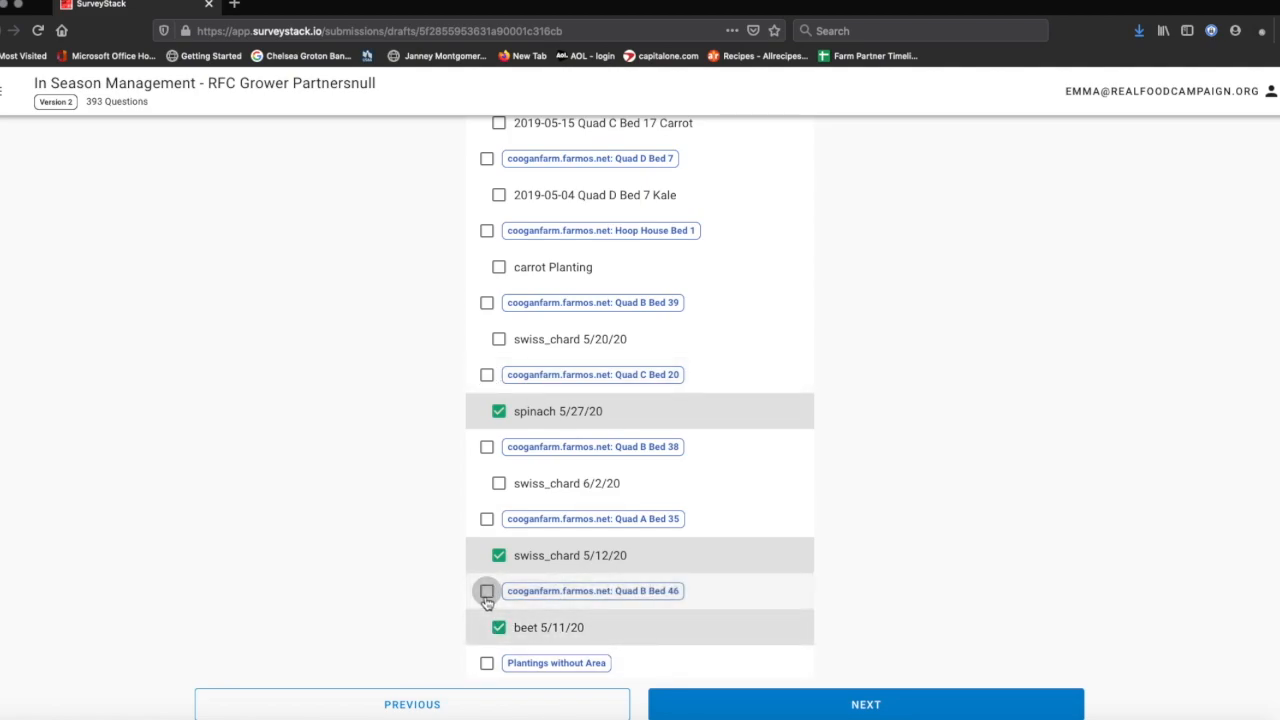
pyautogui.click(847, 707)
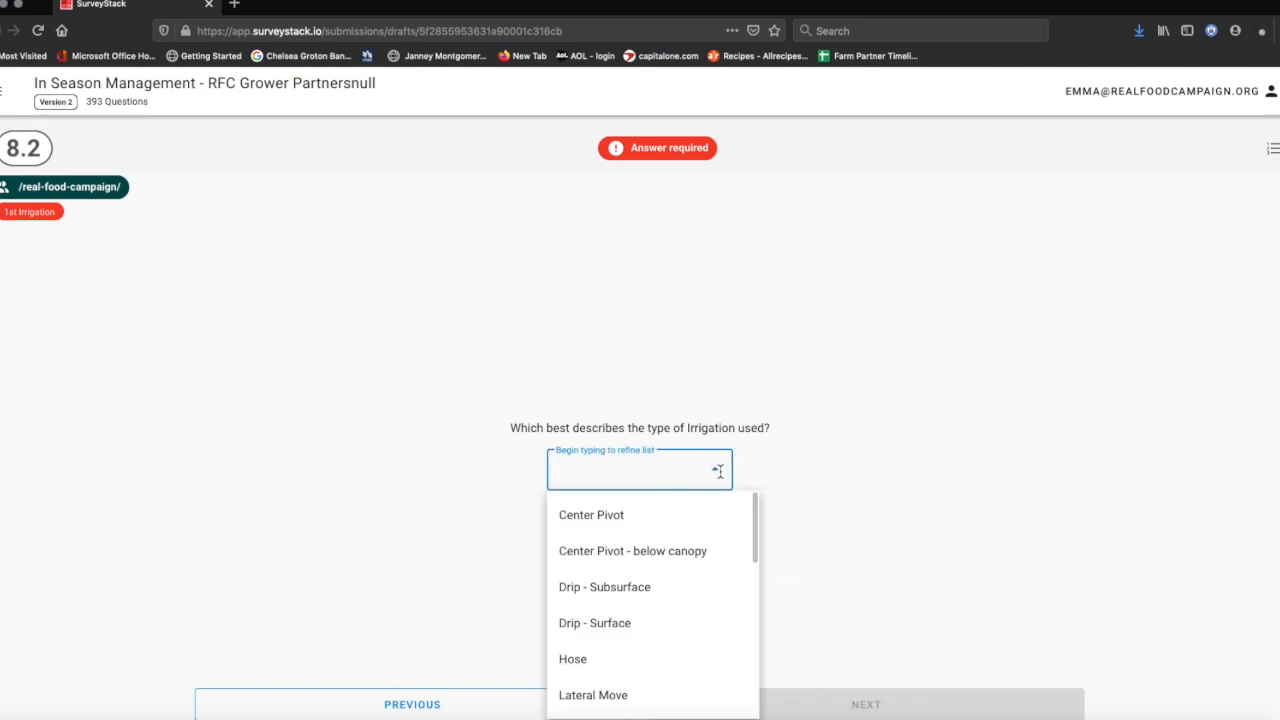
# - Choose Drip - Surface as the irrigation type
pyautogui.scroll(-5, 656, 609)
pyautogui.scroll(-1, 656, 609)
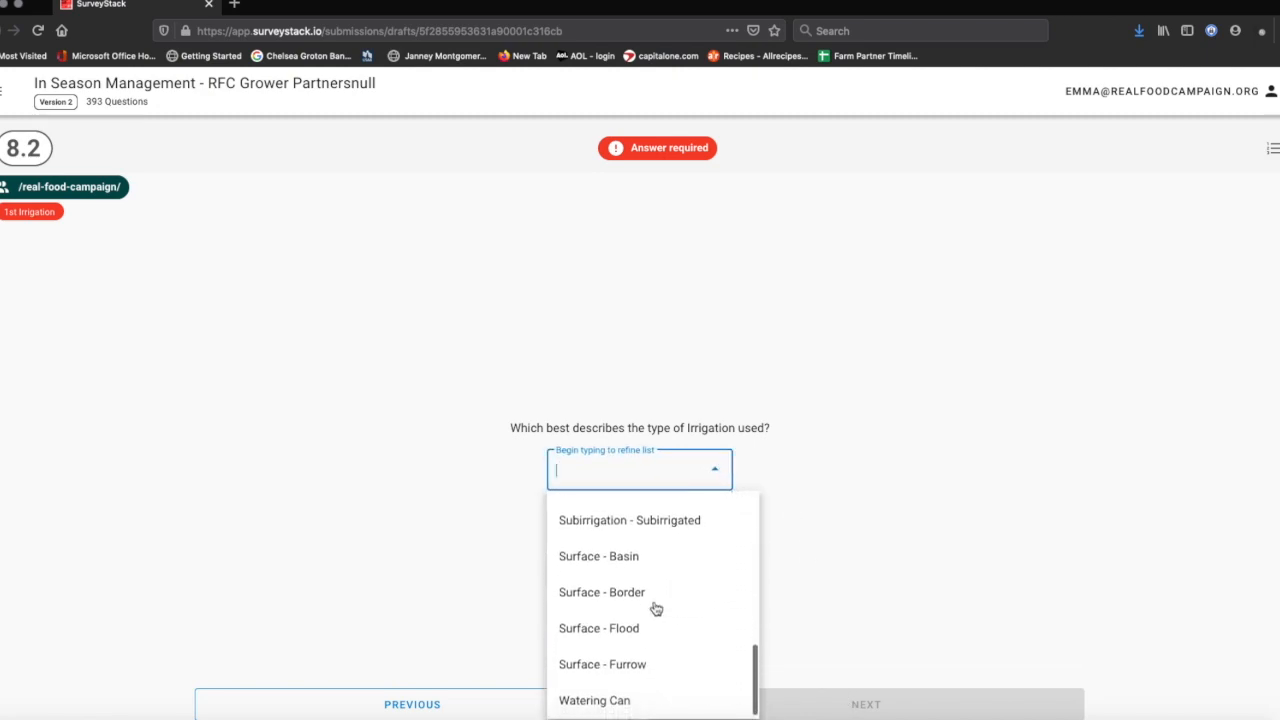
pyautogui.scroll(10, 656, 609)
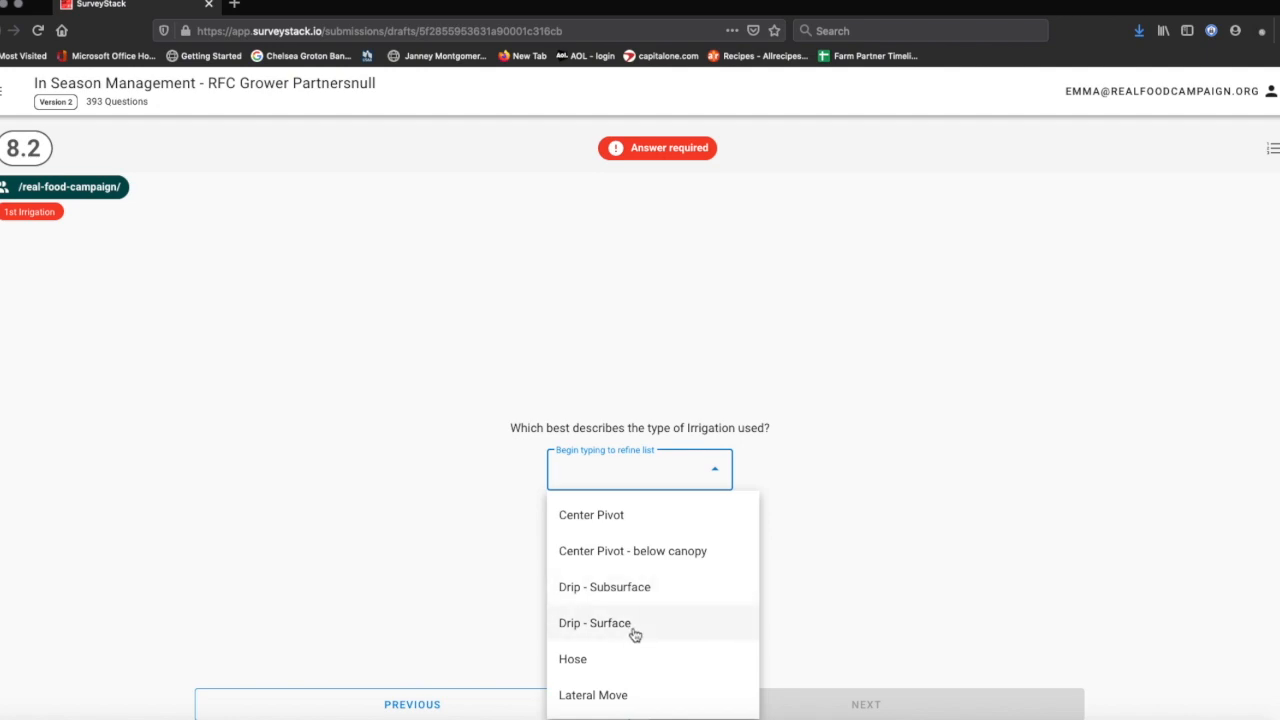
pyautogui.click(634, 627)
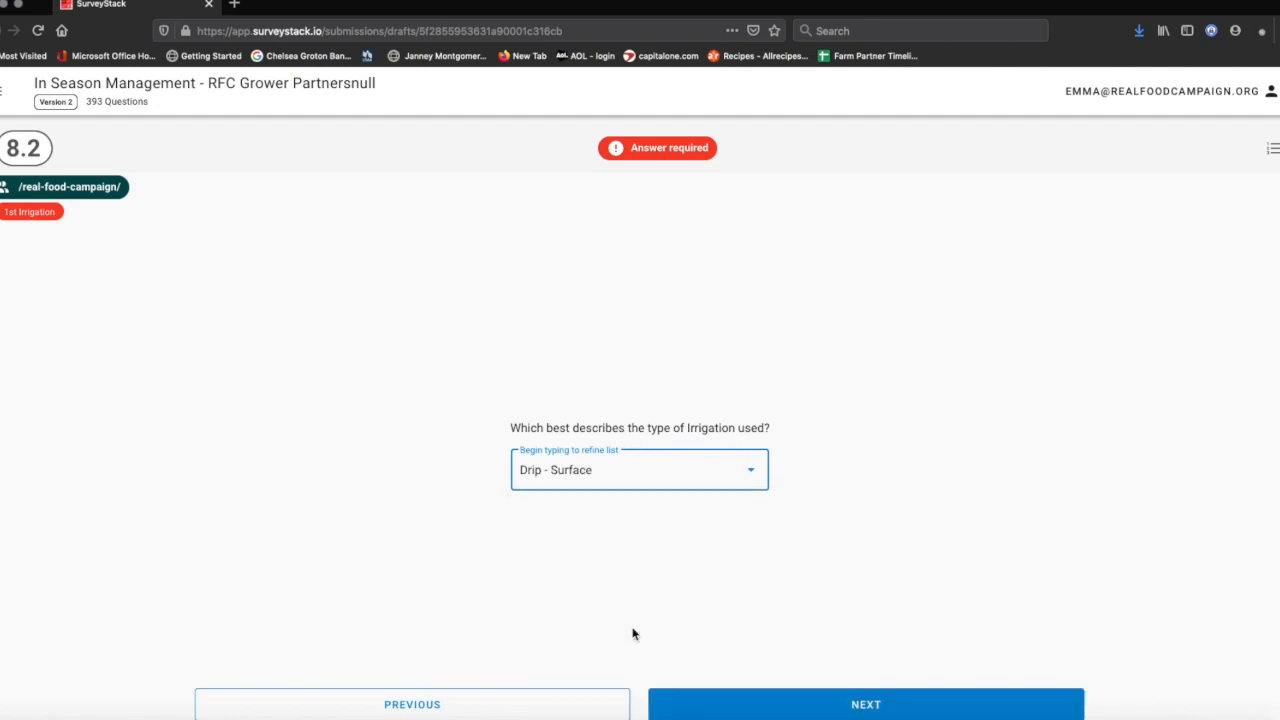
pyautogui.click(810, 713)
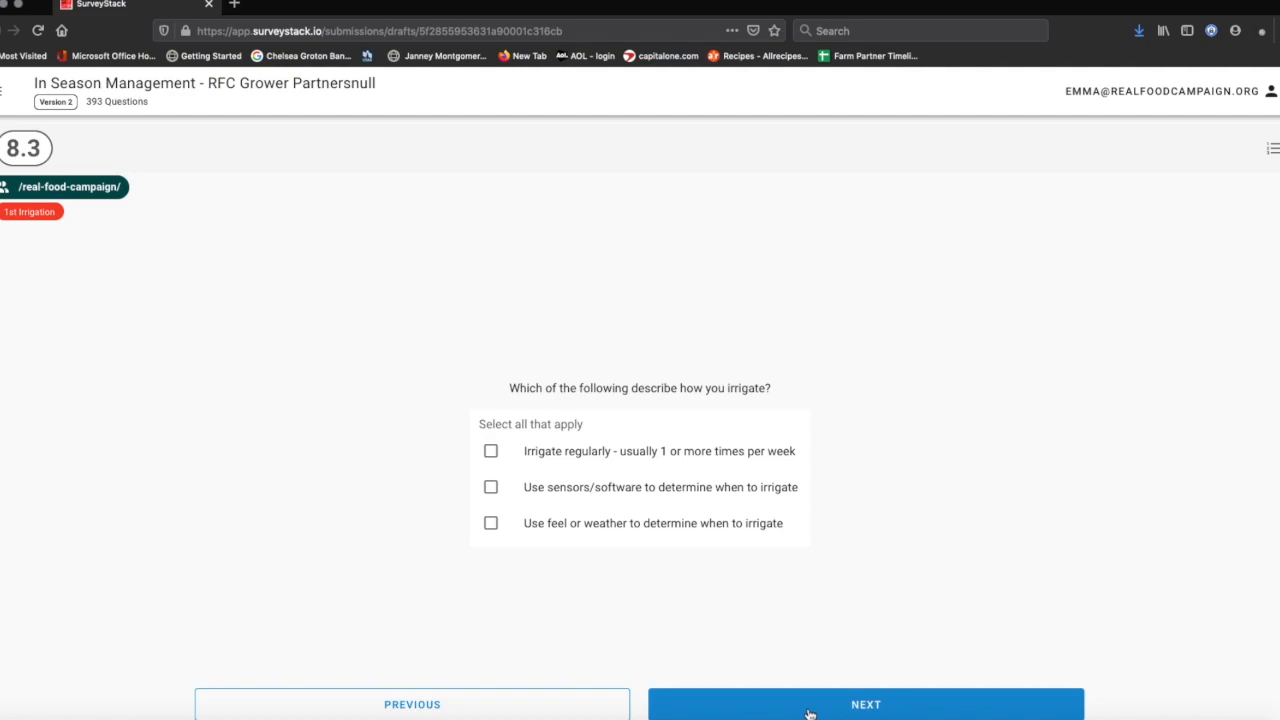
# - Record regular weekly irrigation from a Well source, irrigated once this week
pyautogui.click(491, 451)
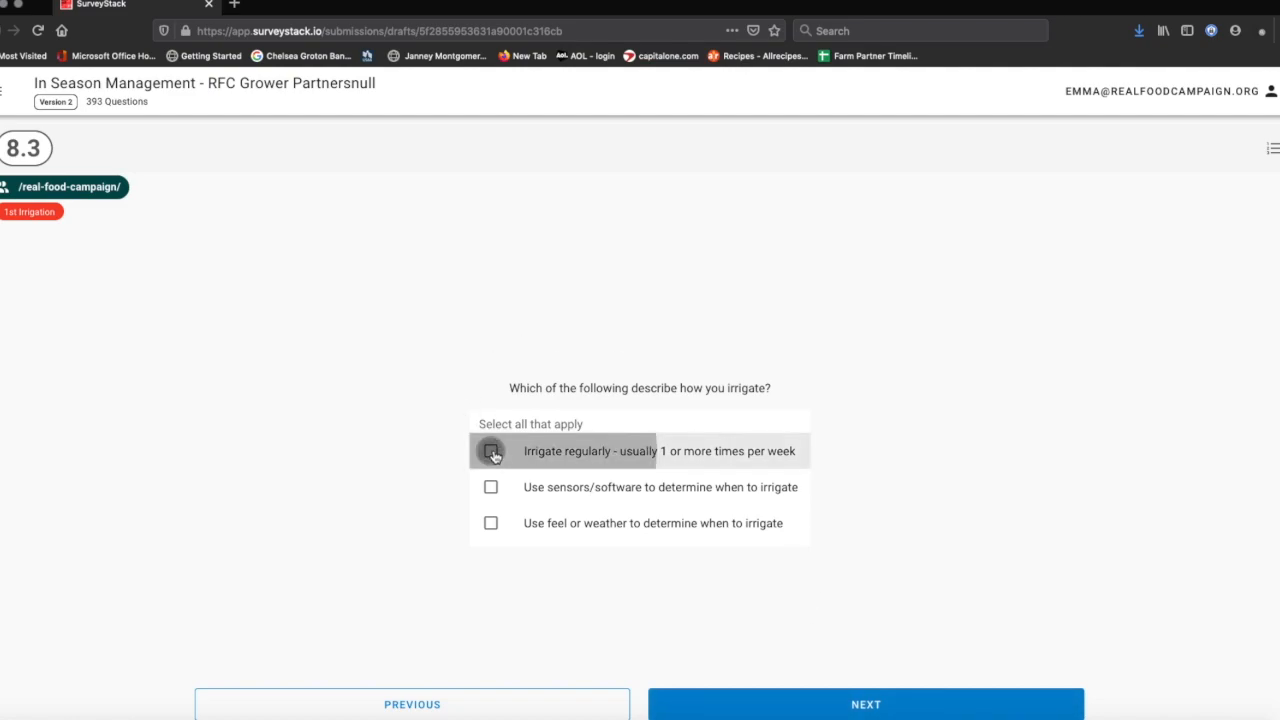
pyautogui.click(871, 706)
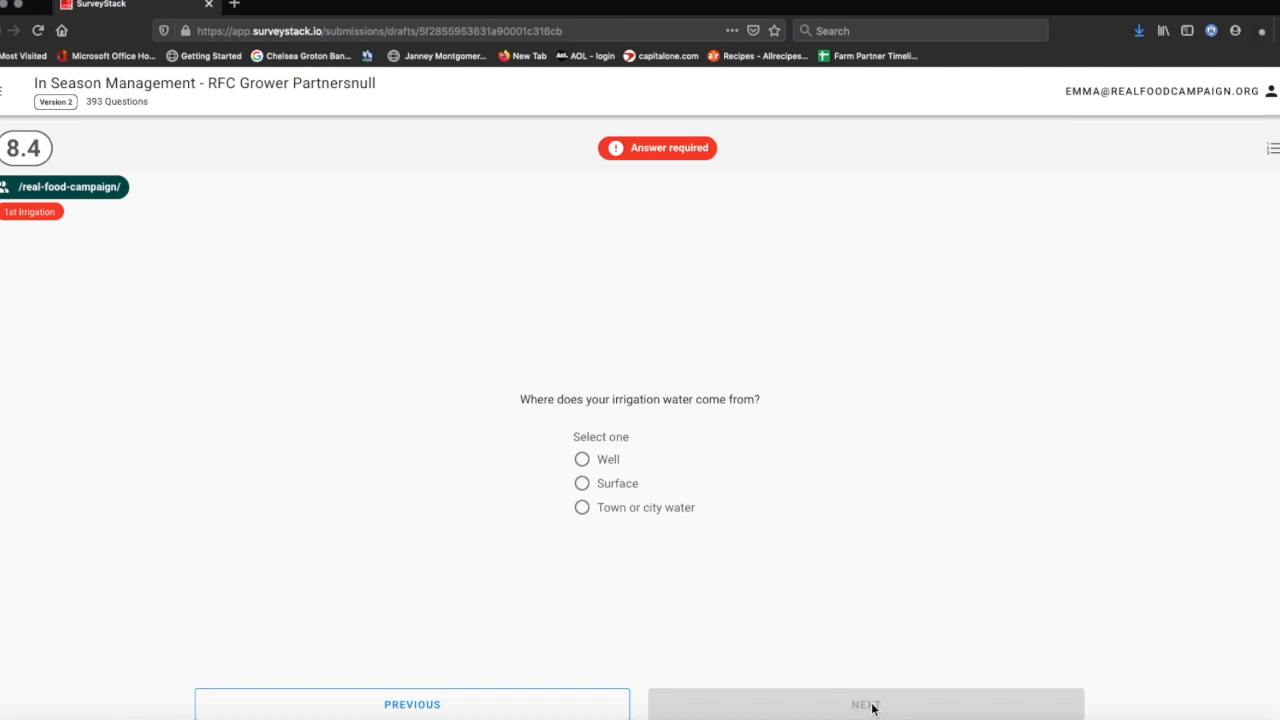
pyautogui.click(581, 460)
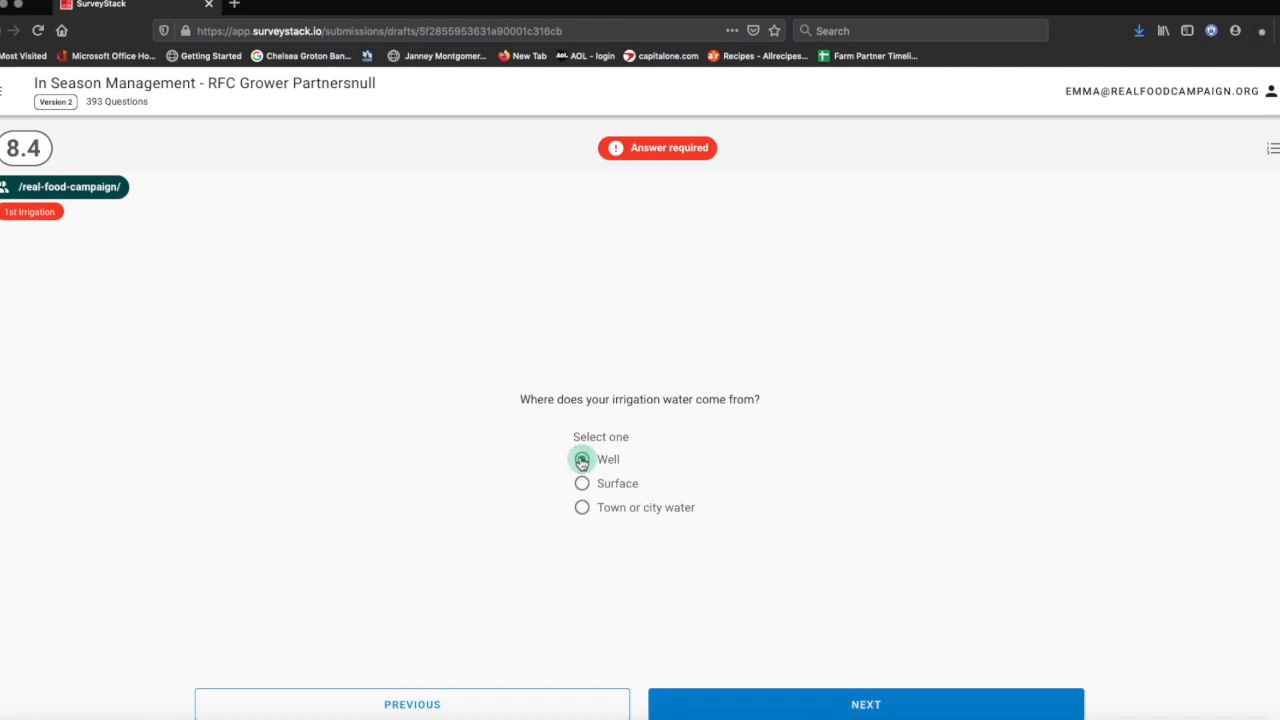
pyautogui.click(814, 706)
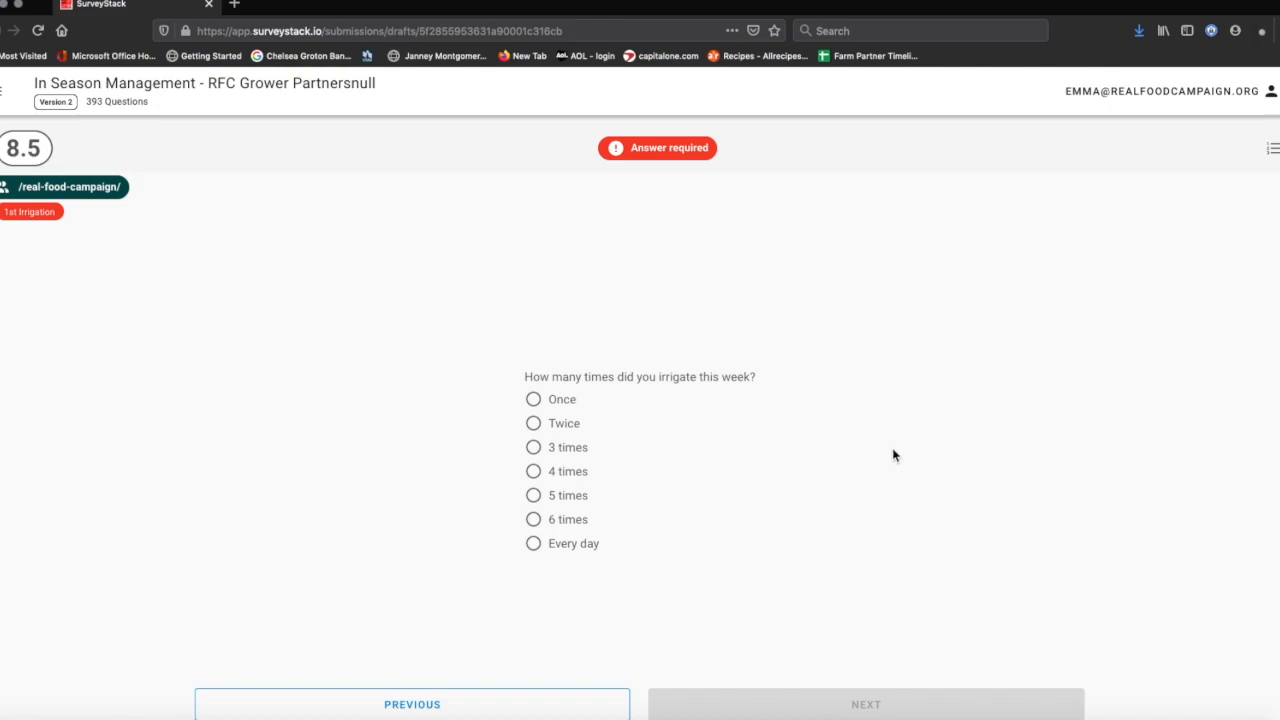
pyautogui.click(539, 405)
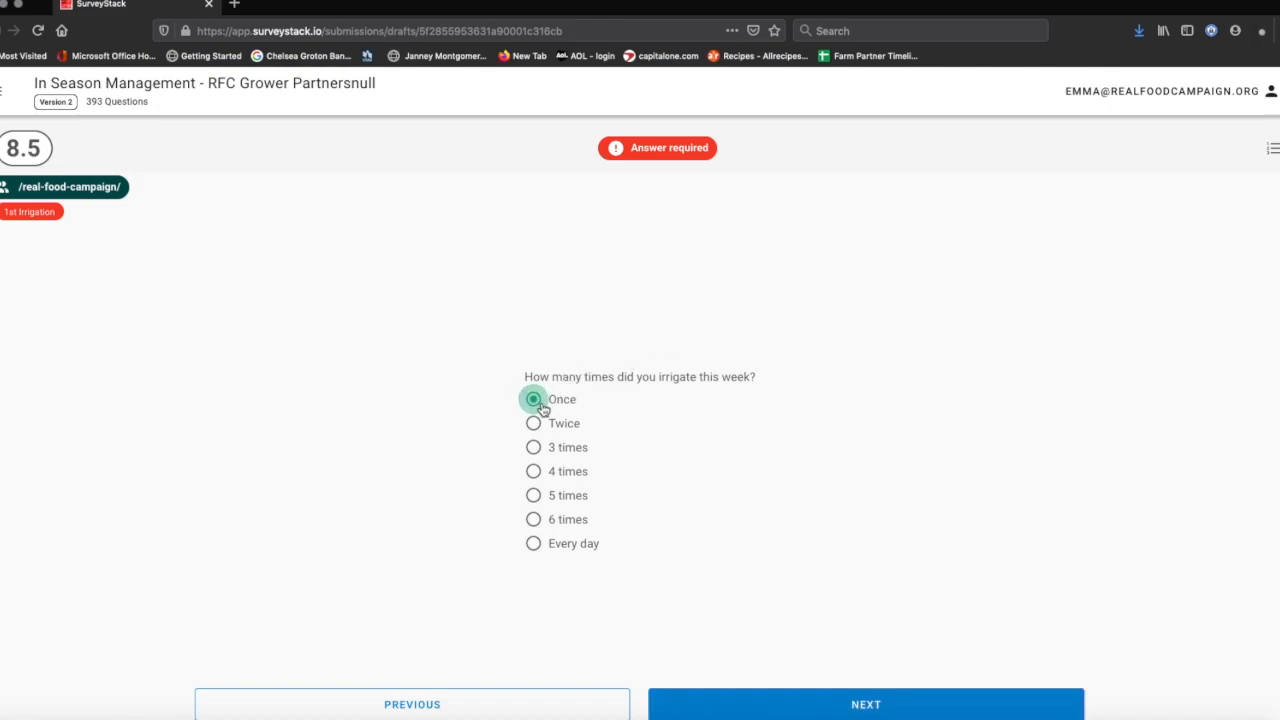
pyautogui.click(865, 710)
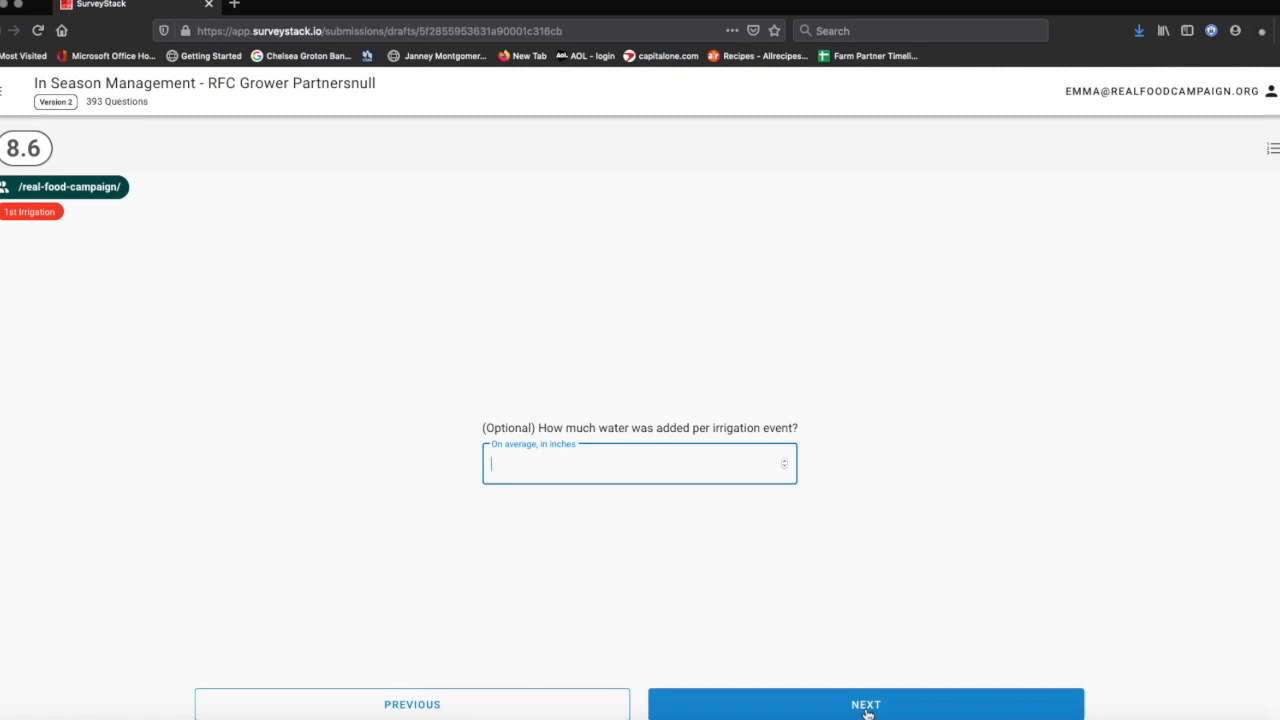
# - Skip the optional water amount and answer No to a different irrigation method
pyautogui.click(866, 708)
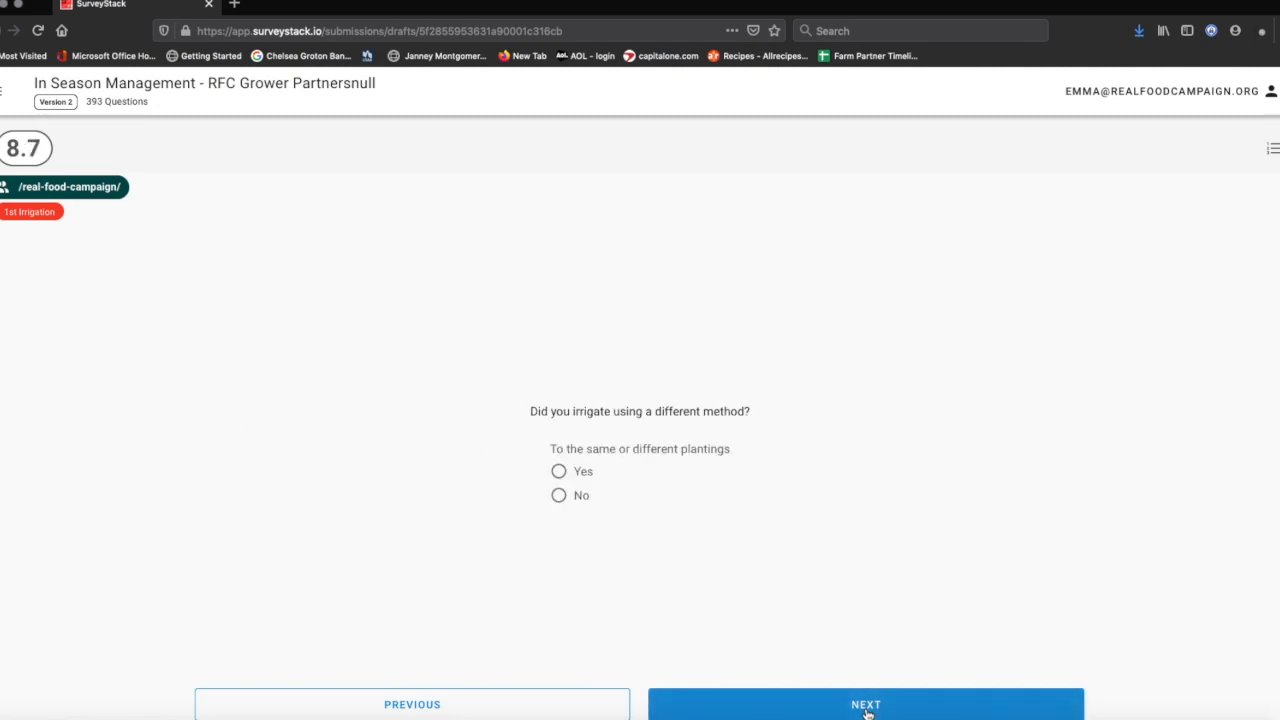
pyautogui.click(526, 706)
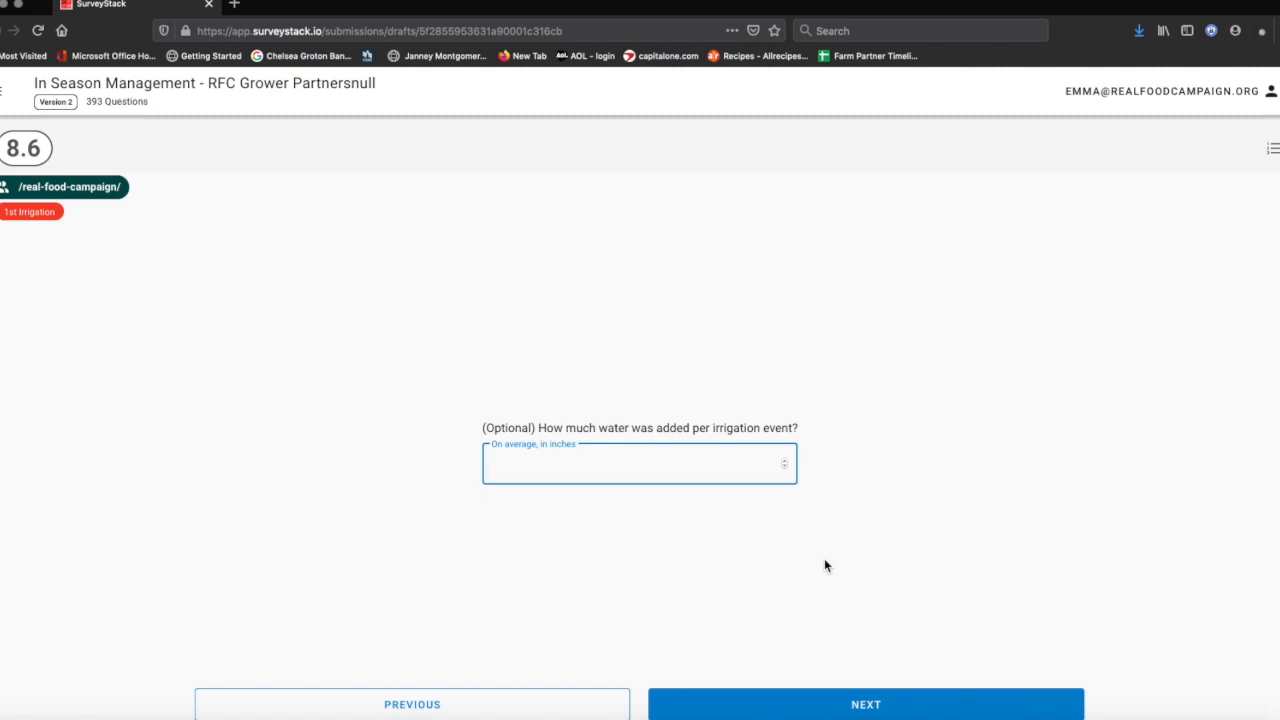
pyautogui.click(910, 712)
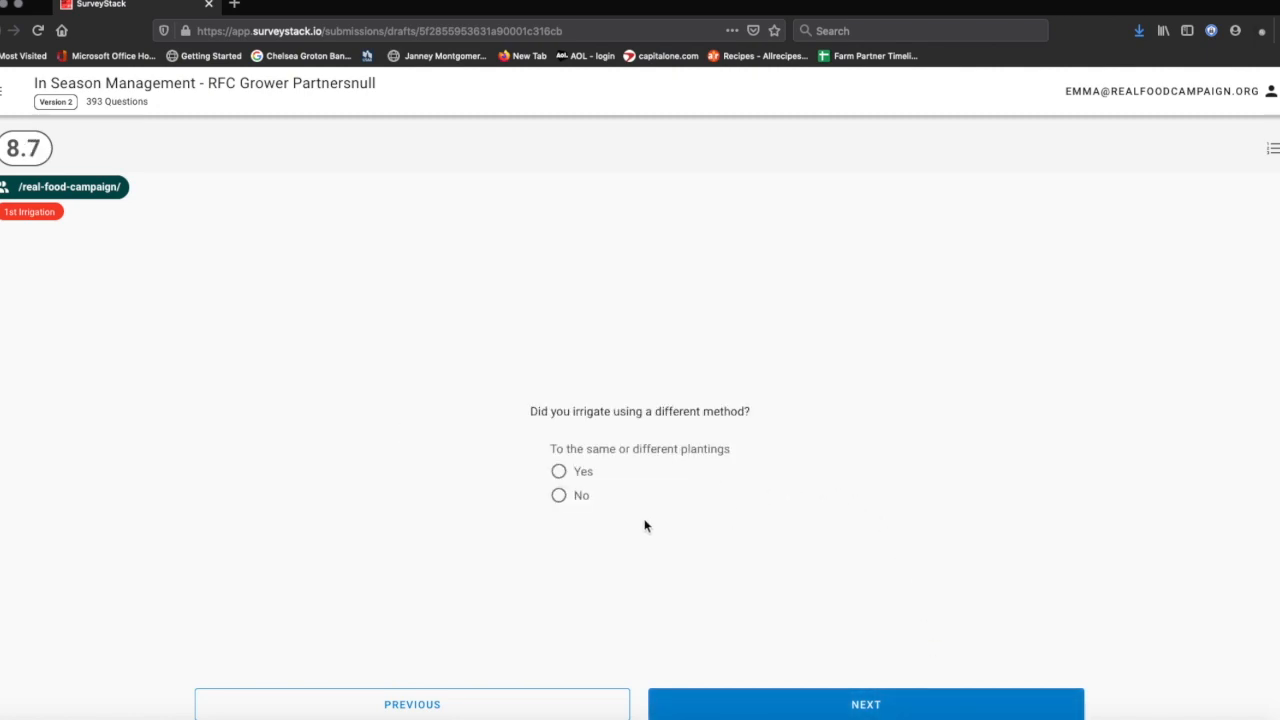
pyautogui.click(559, 495)
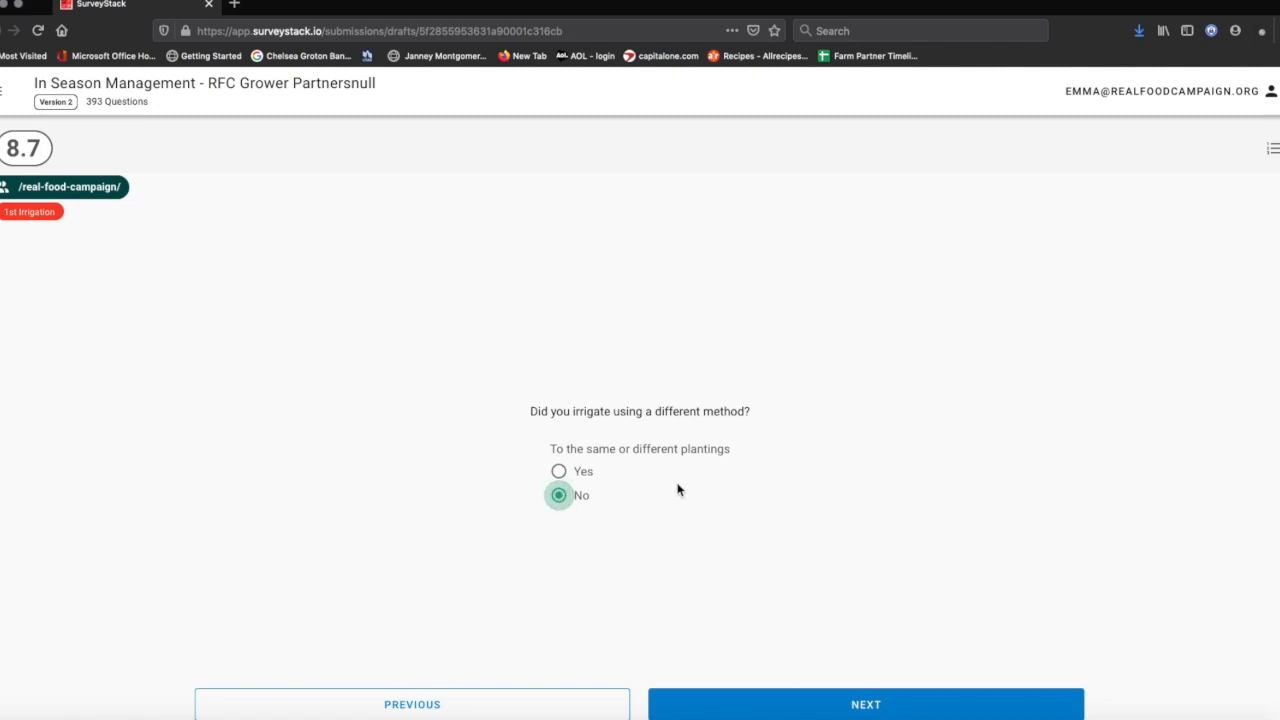
pyautogui.click(866, 708)
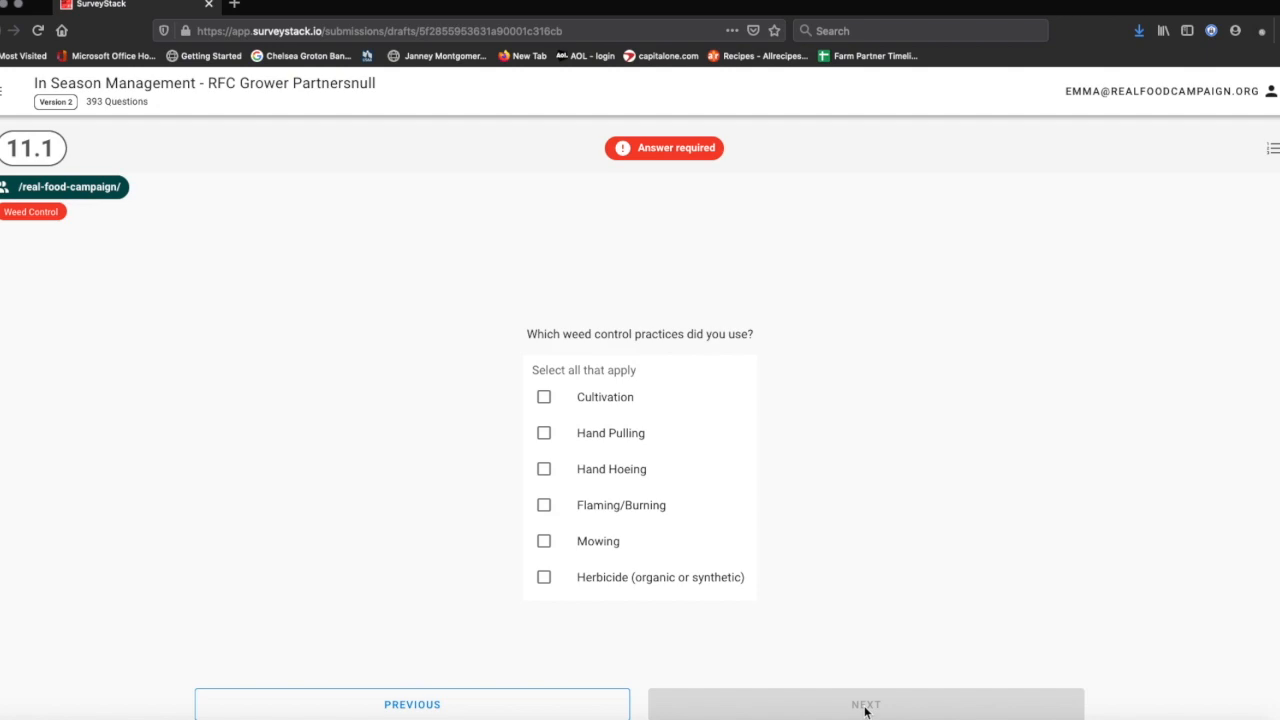
# - Choose Hand Pulling, tick swiss_chard 6/2/20 under Quad B Bed 38, then view the answers overview
pyautogui.click(544, 433)
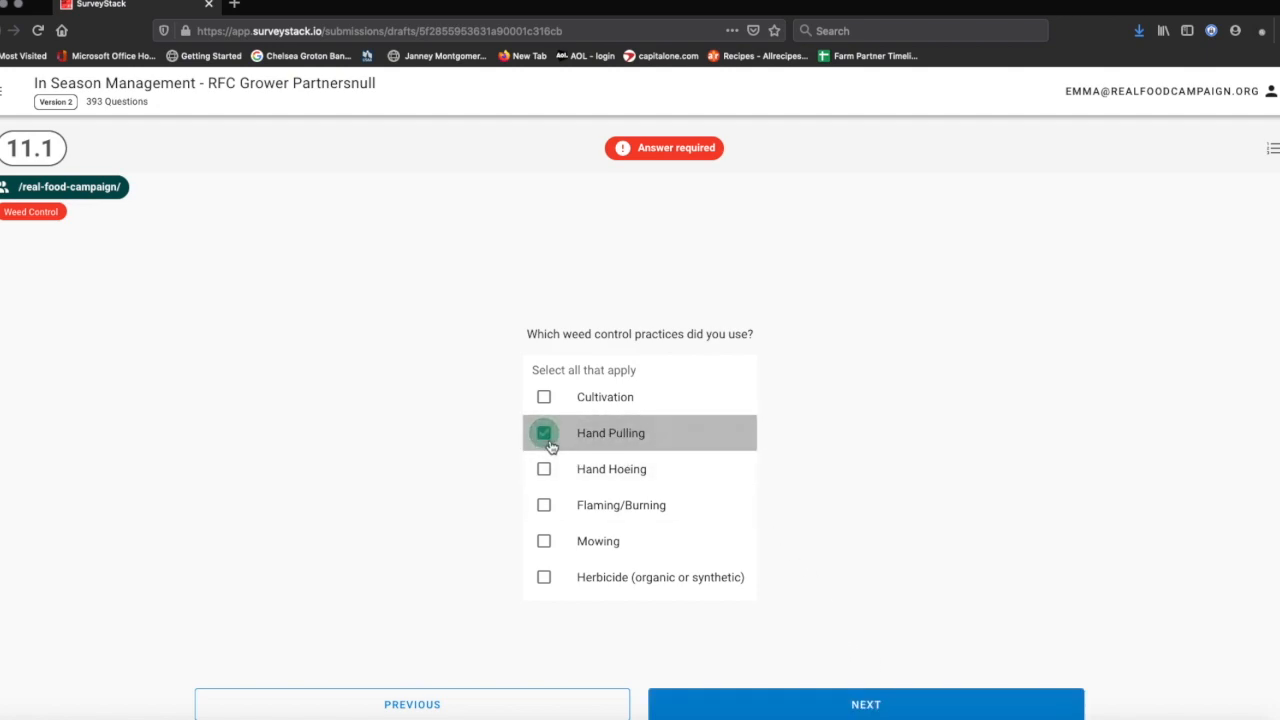
pyautogui.click(847, 700)
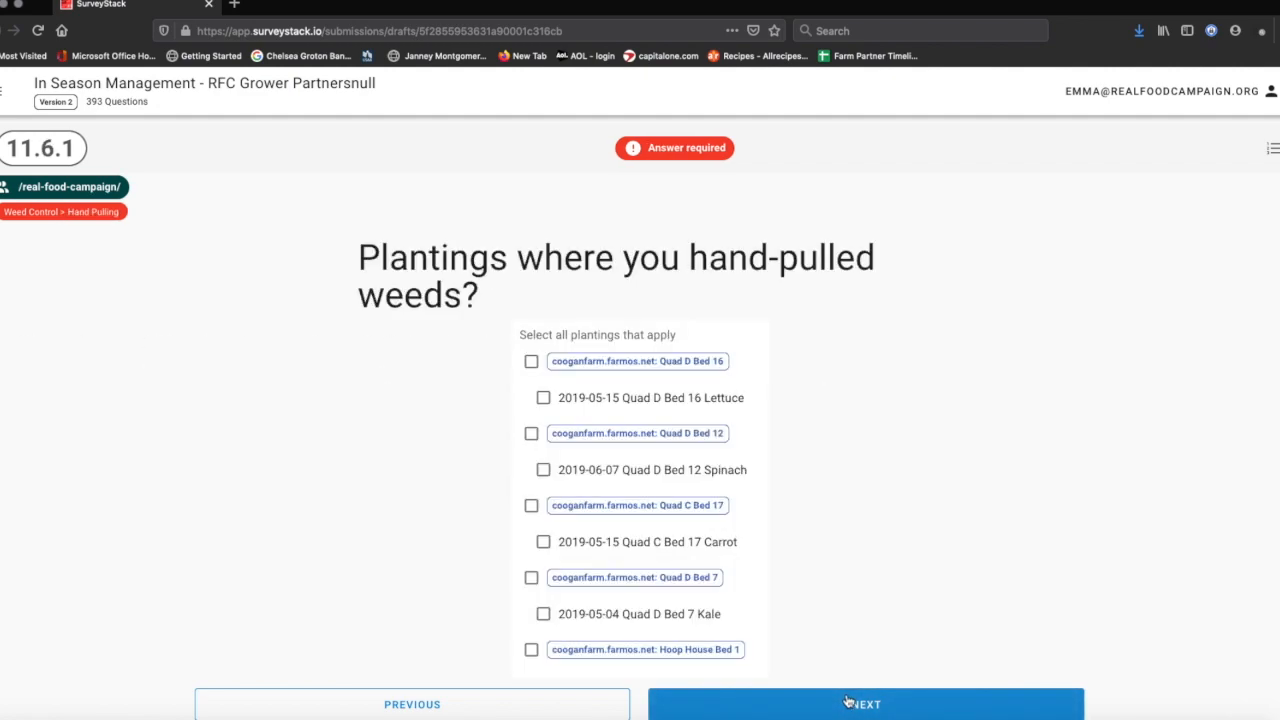
pyautogui.scroll(-2, 797, 565)
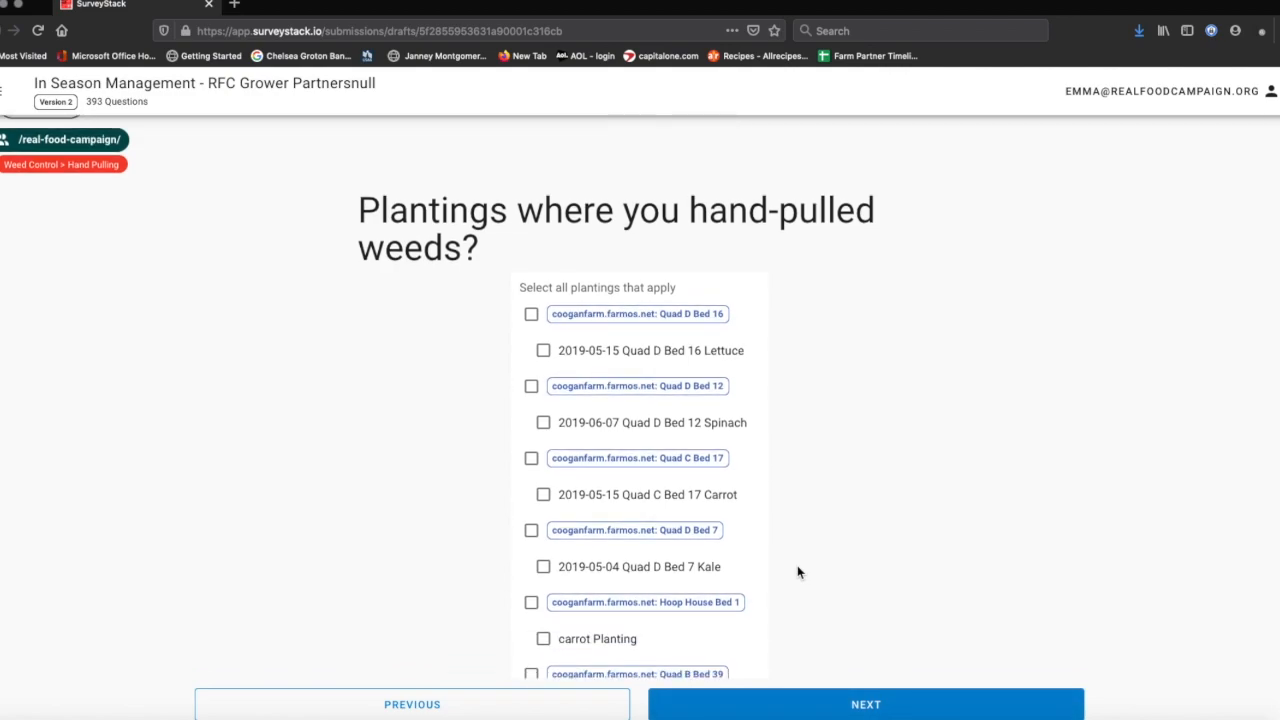
pyautogui.scroll(-5, 797, 572)
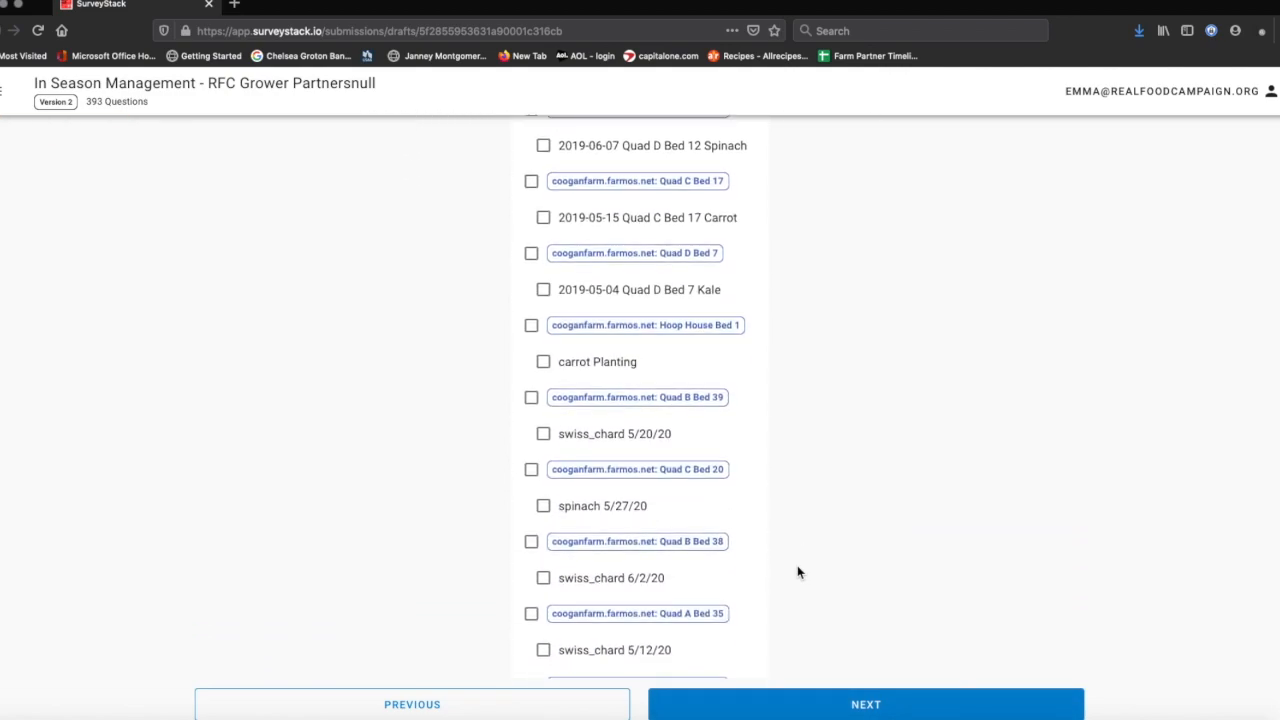
pyautogui.scroll(-1, 797, 572)
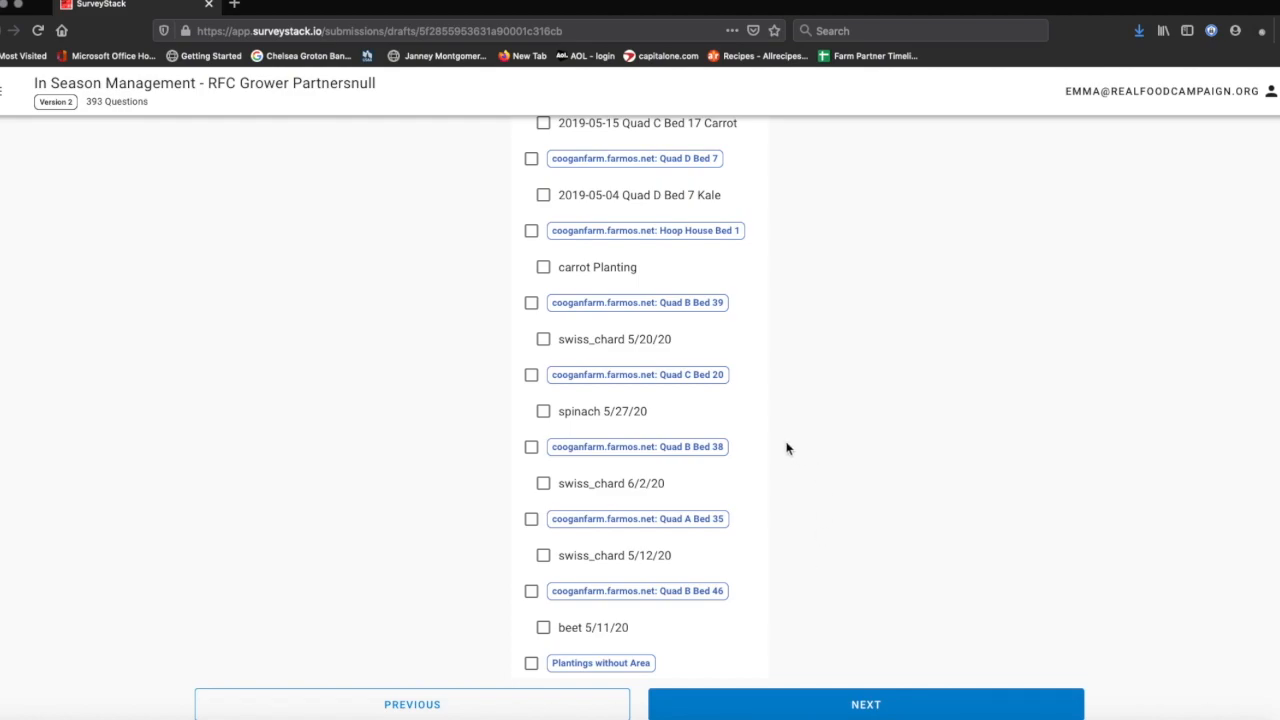
pyautogui.click(531, 447)
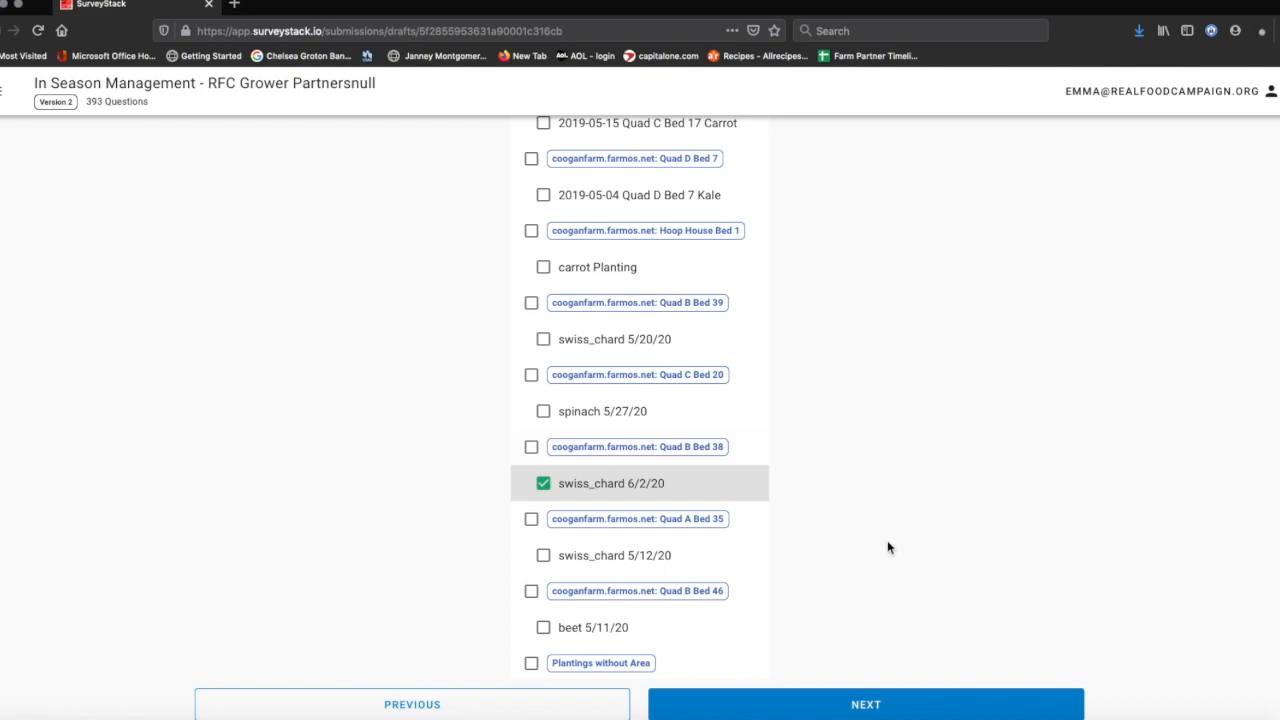
pyautogui.scroll(5, 889, 545)
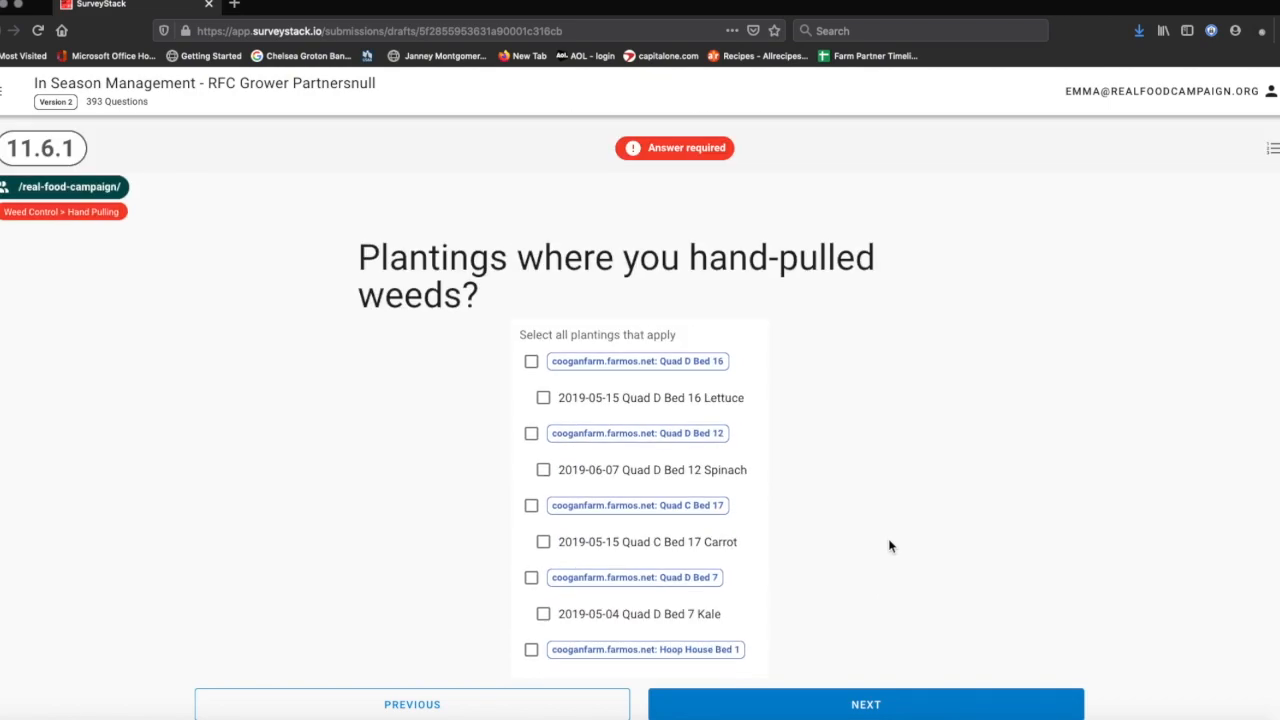
pyautogui.scroll(-5, 889, 545)
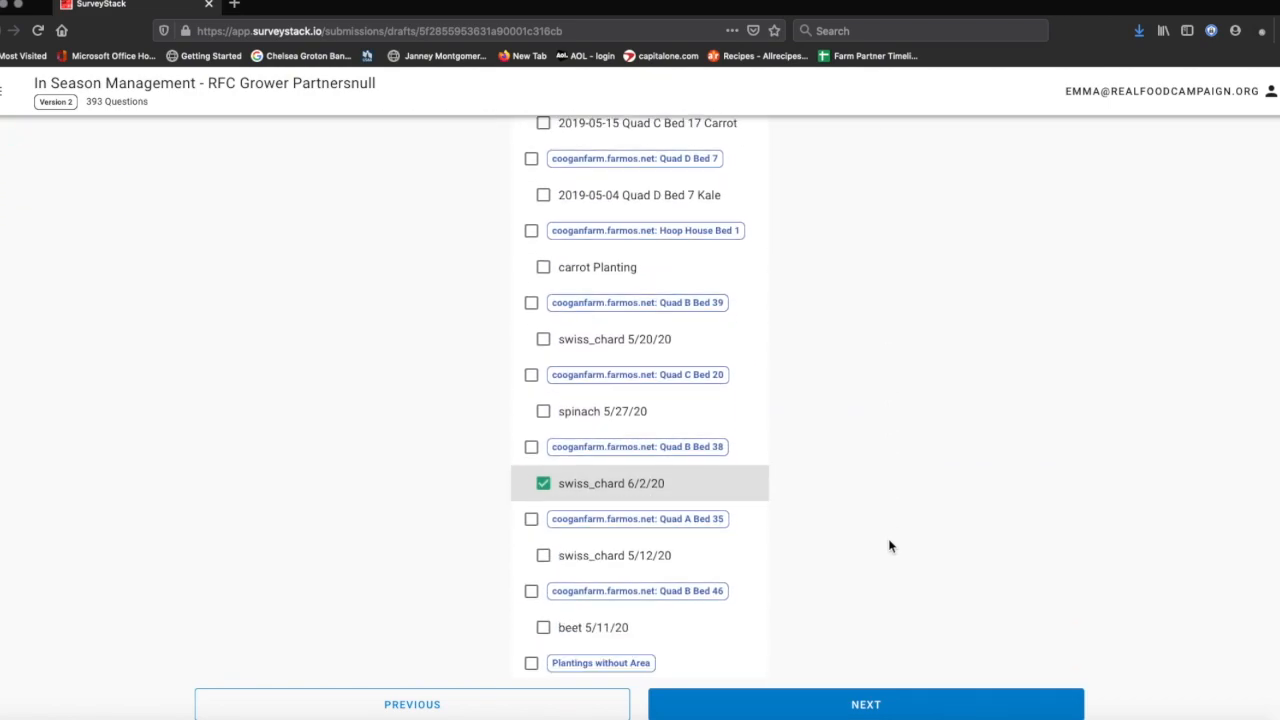
pyautogui.scroll(5, 889, 545)
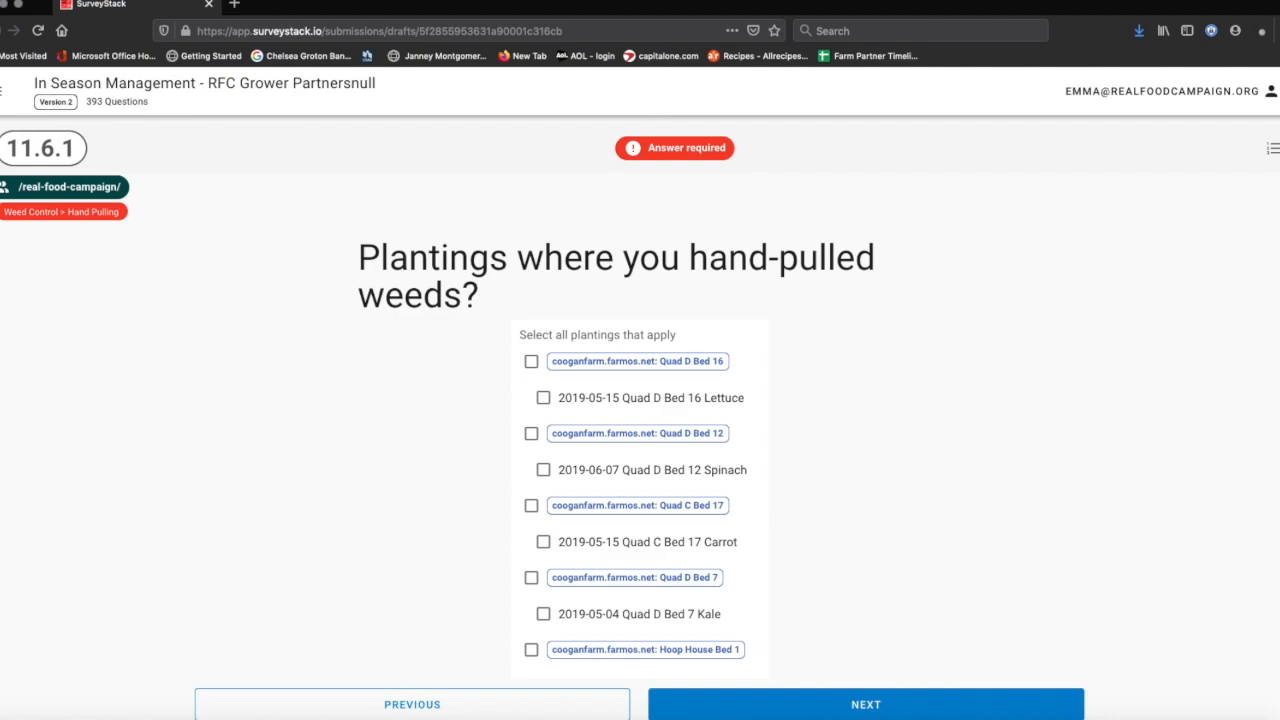
pyautogui.click(1274, 150)
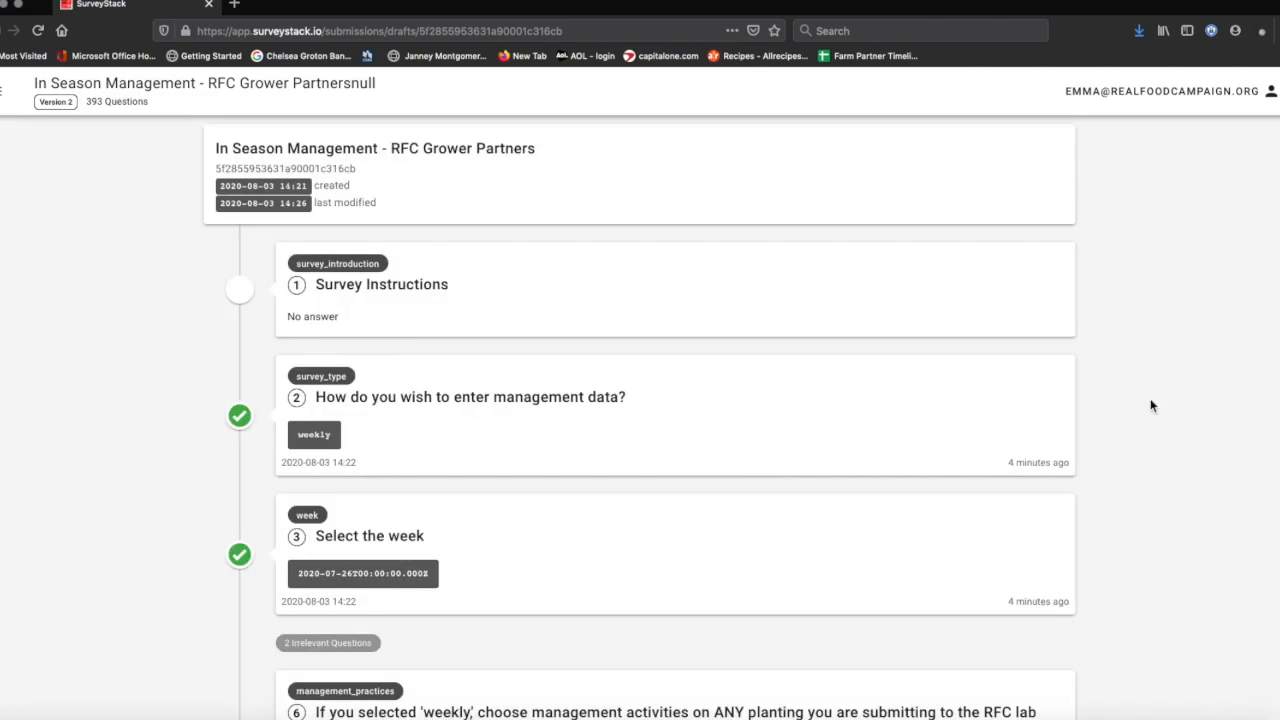
# - From the overview, reopen question 6 and check Harvest as a logged practice
pyautogui.scroll(-2, 1151, 404)
pyautogui.scroll(-4, 1151, 404)
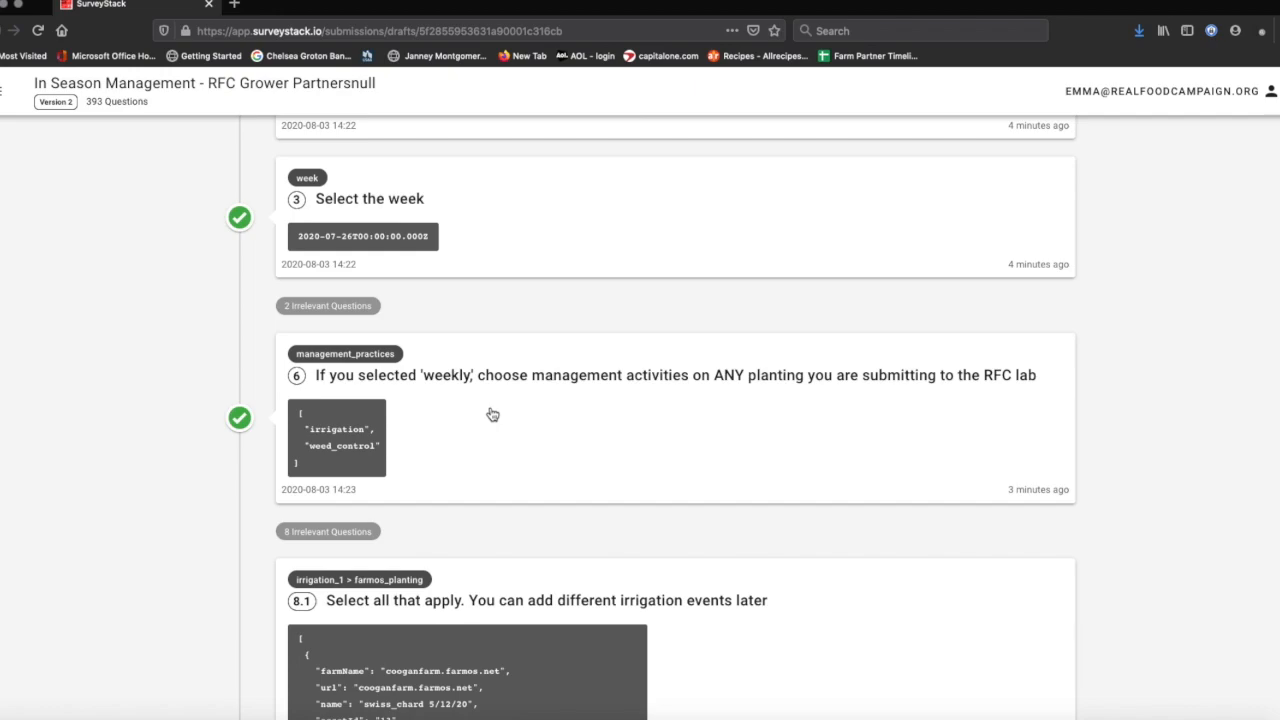
pyautogui.click(617, 468)
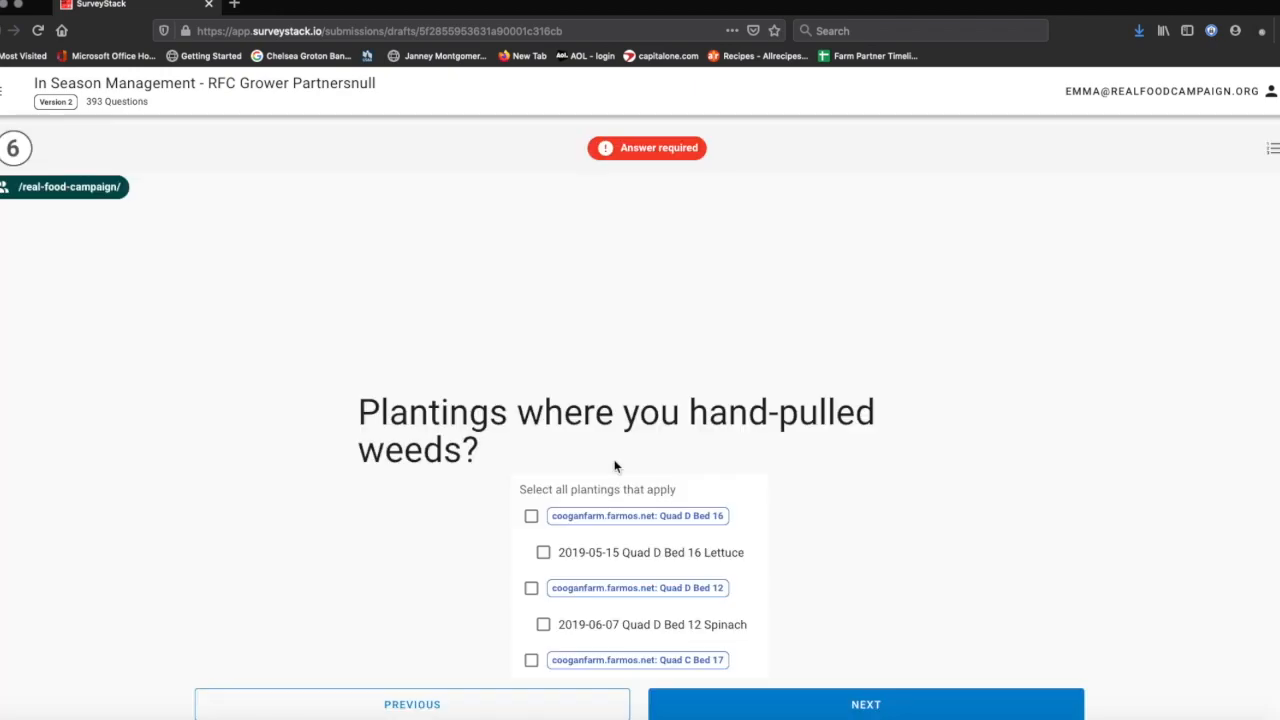
pyautogui.click(378, 549)
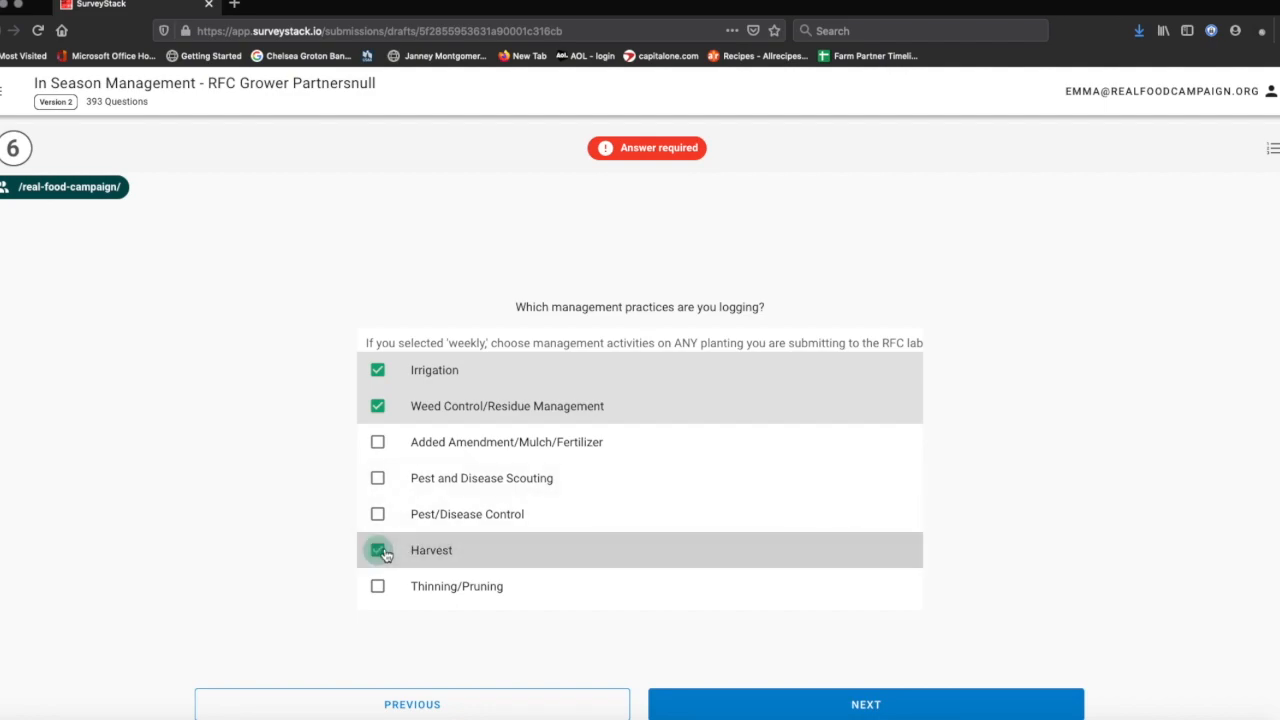
# - Return through the overview to question 11.6.1 on hand-pulled weed plantings
pyautogui.click(1273, 150)
pyautogui.scroll(-10, 1005, 482)
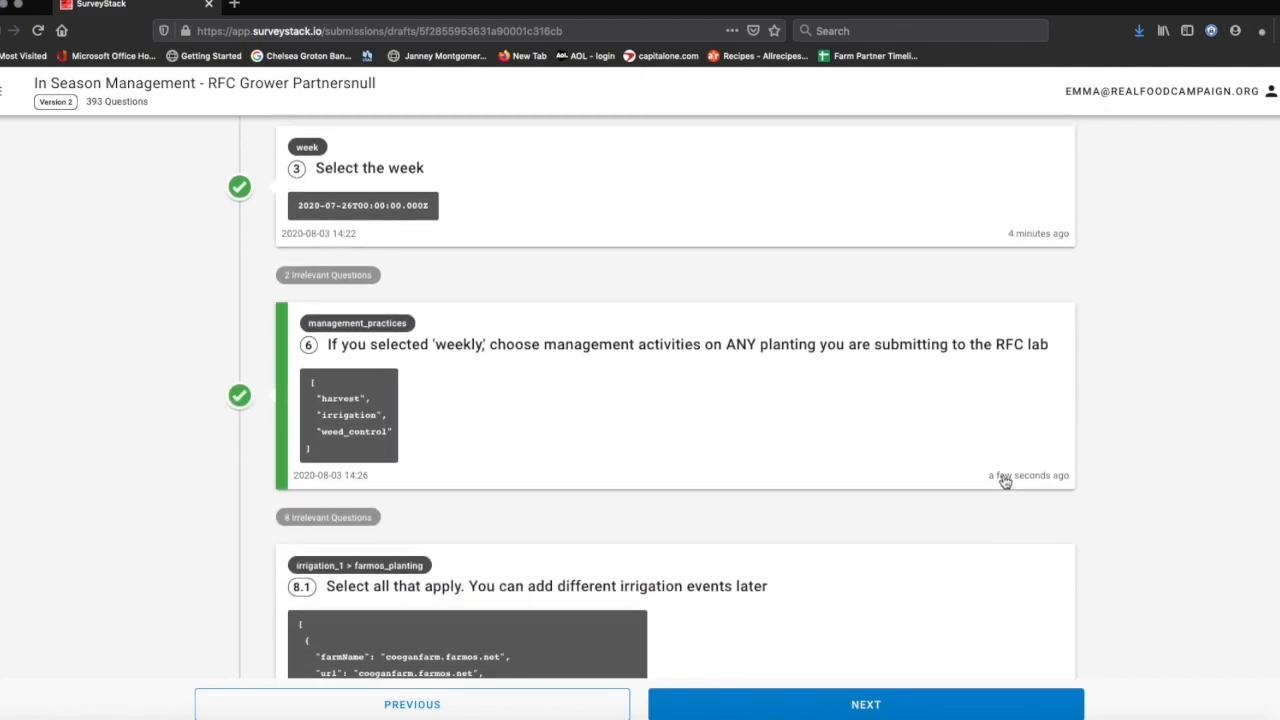
pyautogui.scroll(-10, 1005, 482)
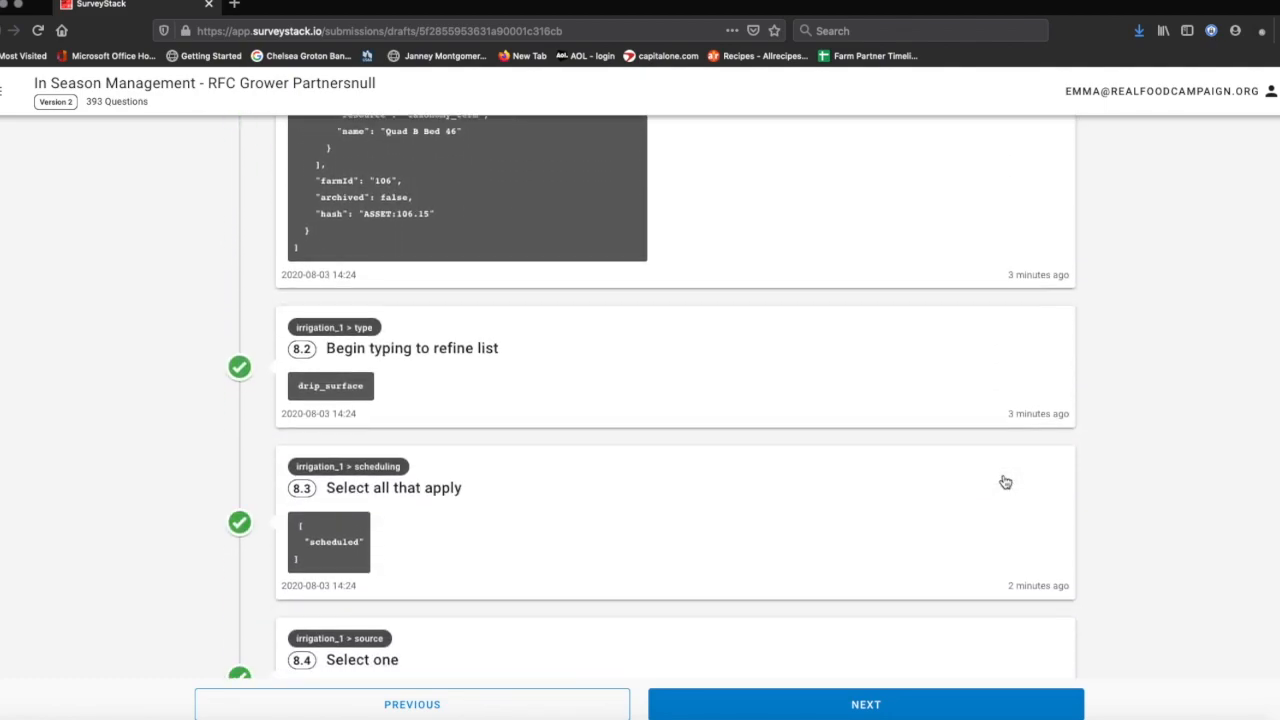
pyautogui.scroll(-15, 1005, 482)
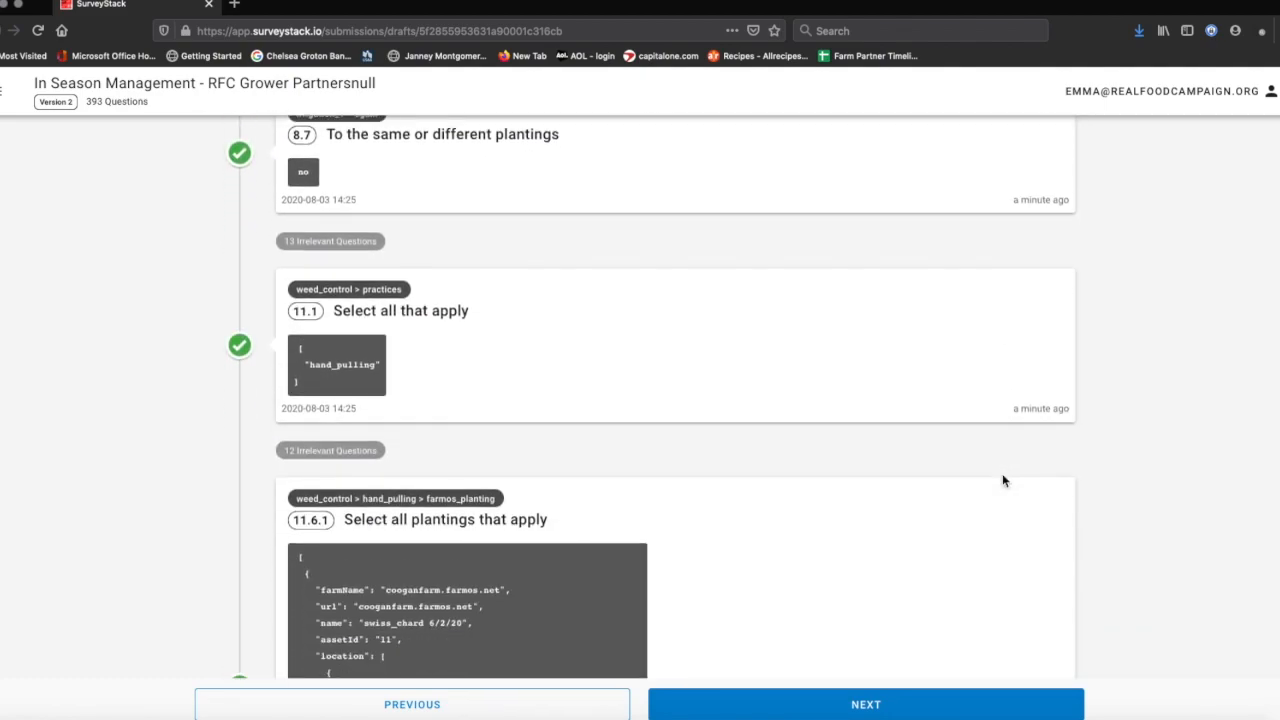
pyautogui.scroll(-7, 1005, 482)
pyautogui.scroll(4, 1005, 482)
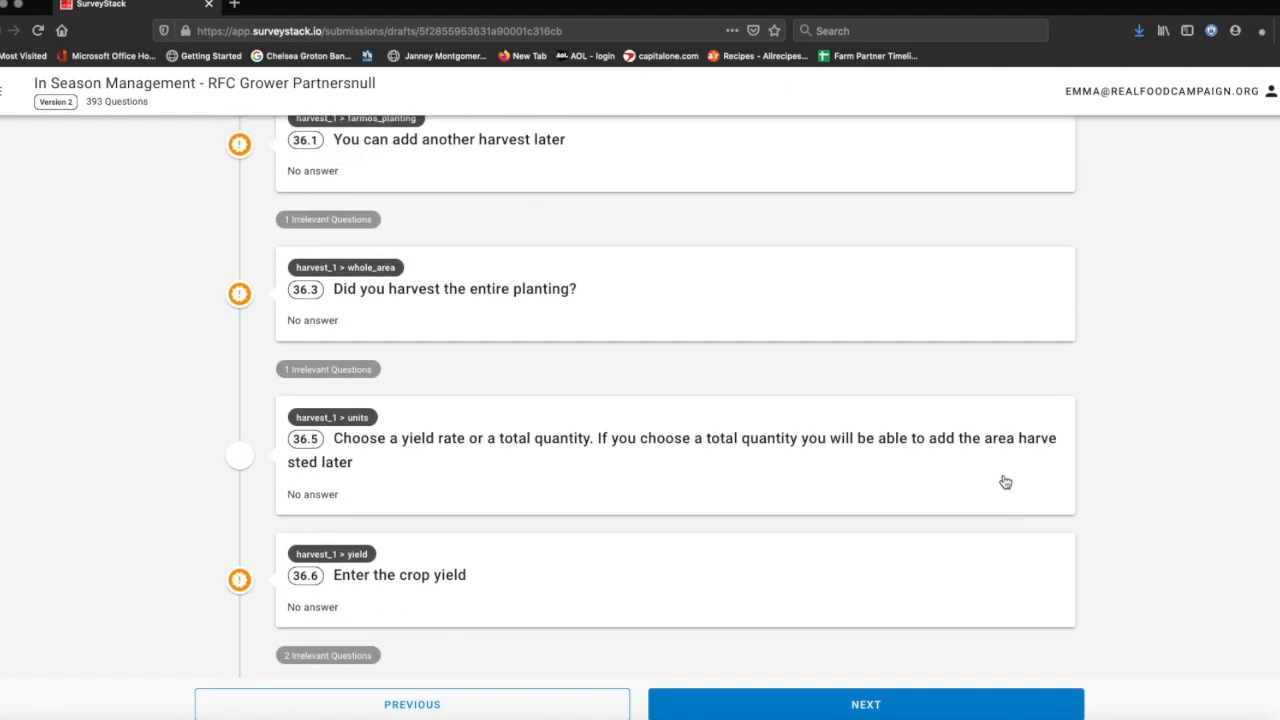
pyautogui.scroll(2, 1005, 482)
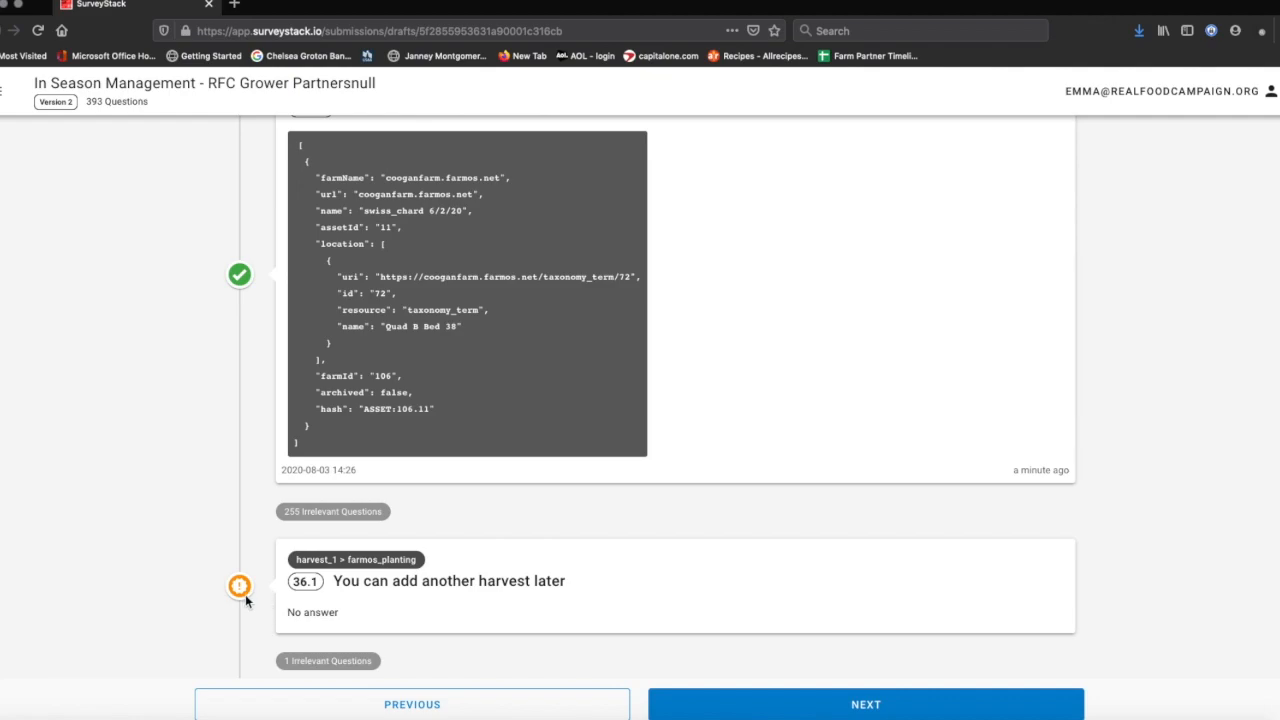
pyautogui.scroll(3, 247, 604)
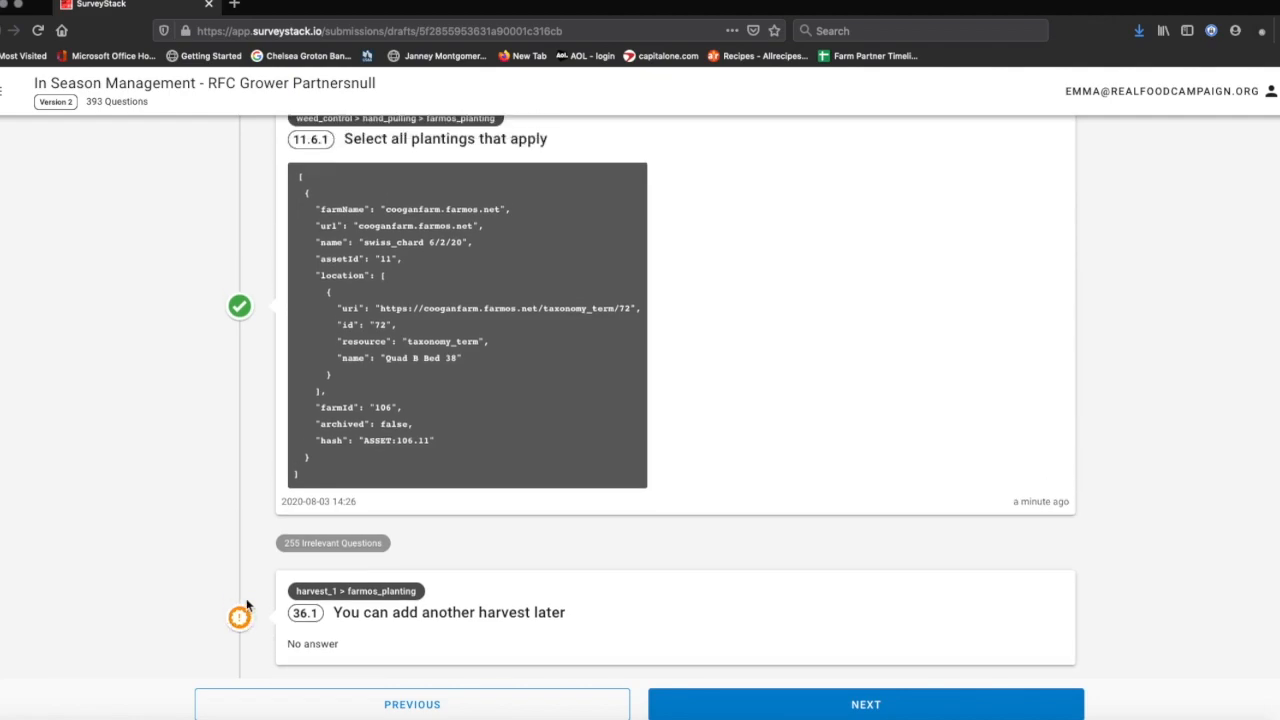
pyautogui.click(674, 403)
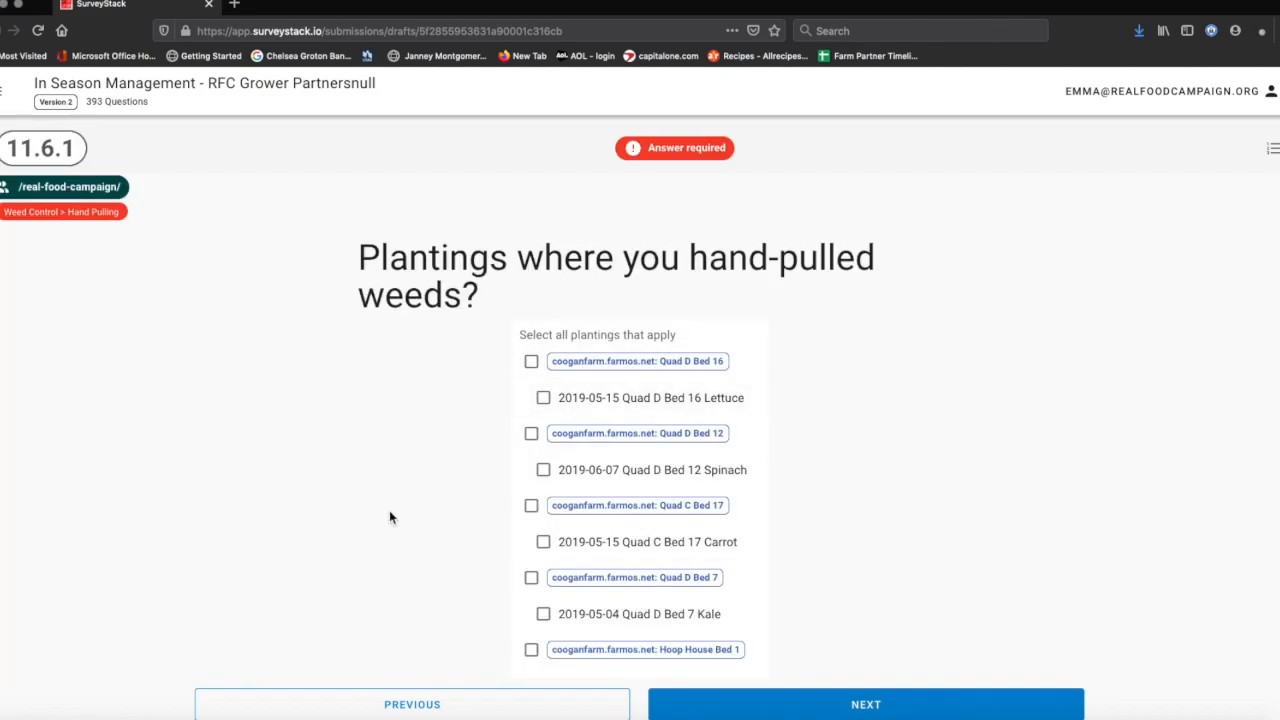
# - Leave swiss_chard 6/2/20 checked as the hand-pulled planting and advance to question 36.1
pyautogui.scroll(-5, 390, 515)
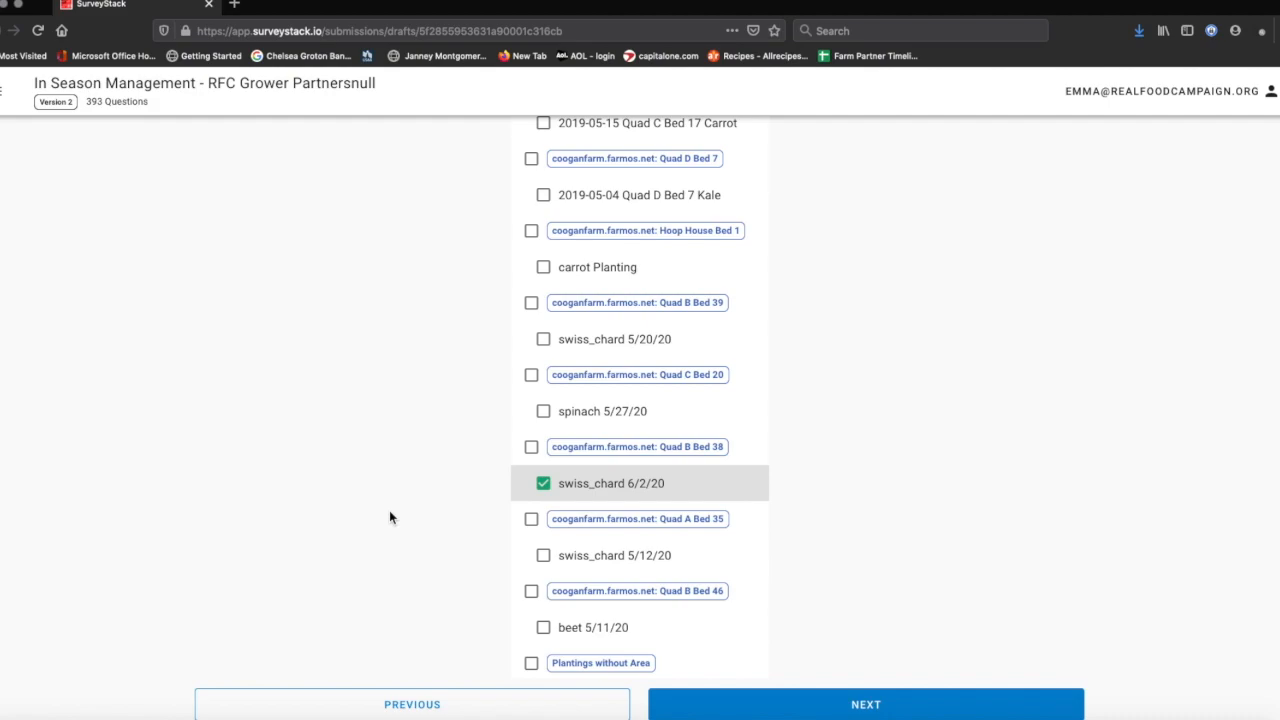
pyautogui.scroll(4, 390, 517)
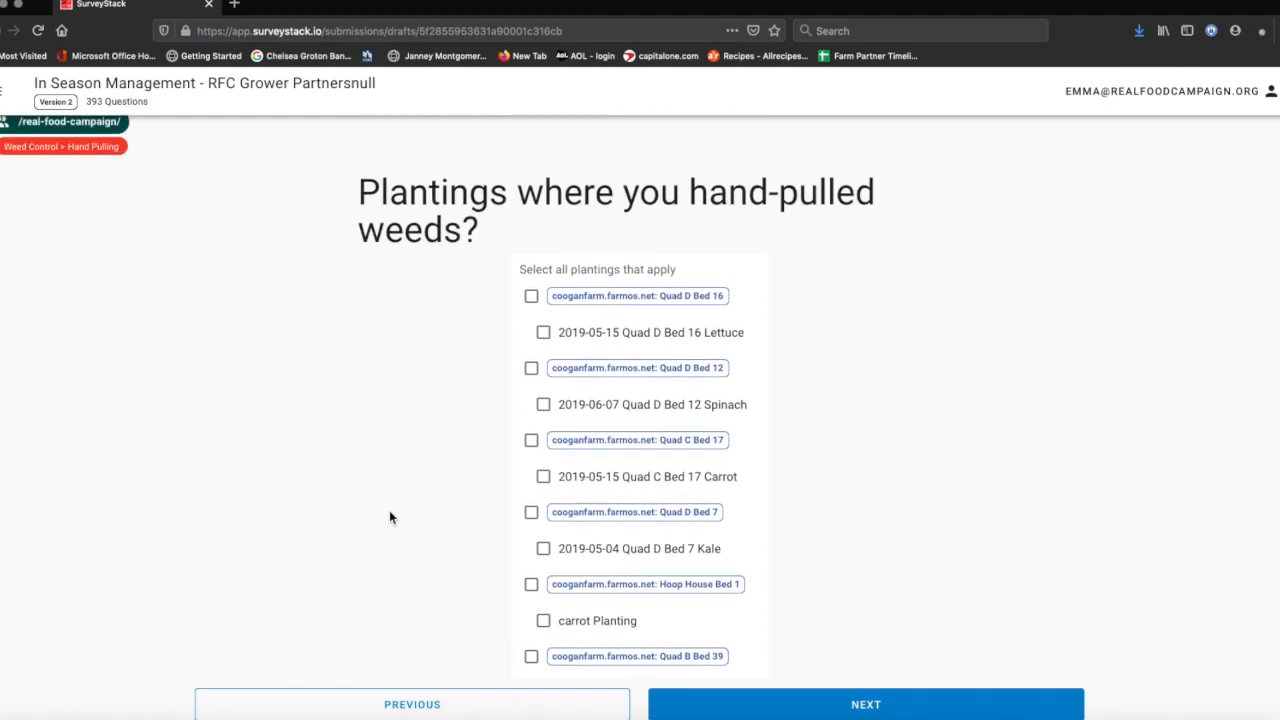
pyautogui.scroll(-4, 390, 517)
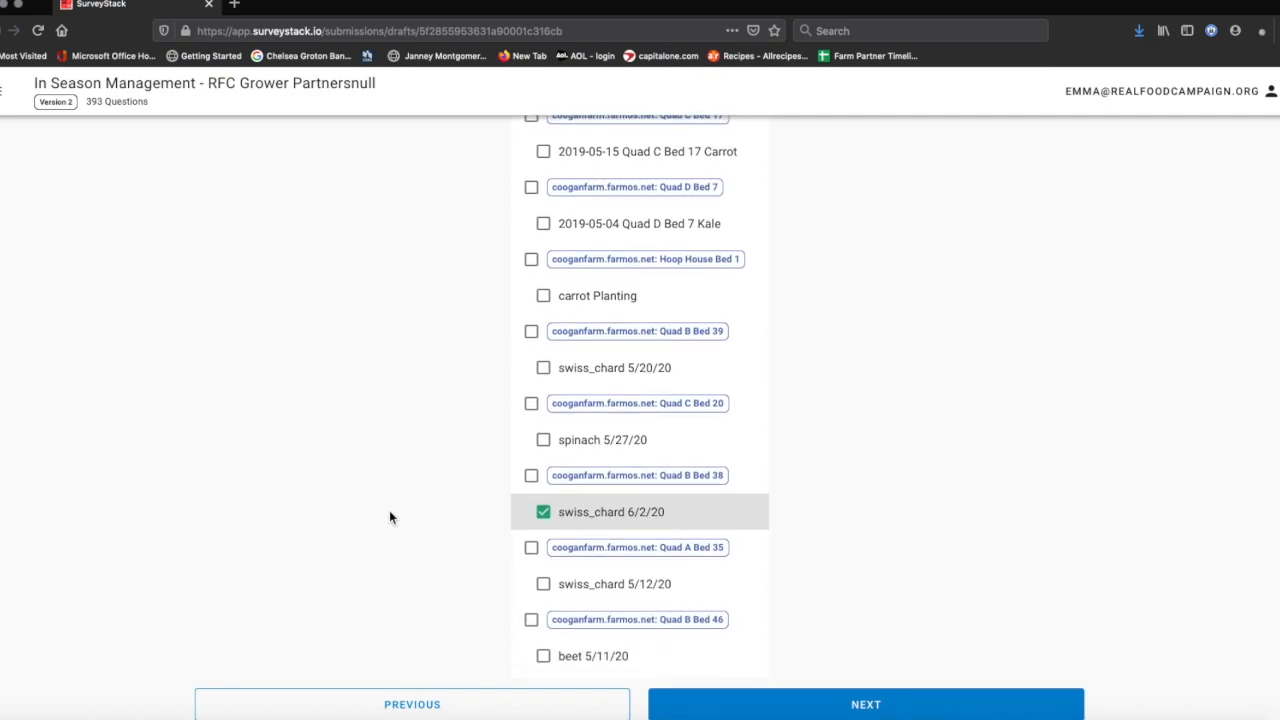
pyautogui.click(860, 706)
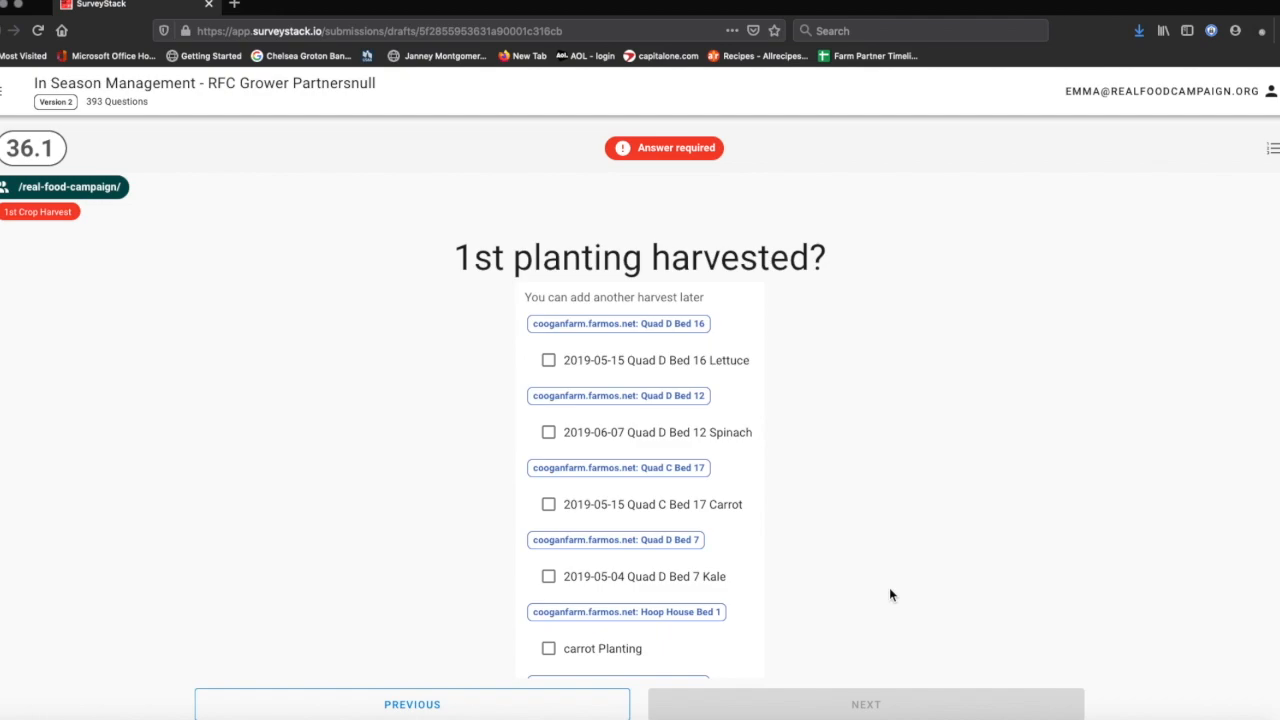
# - Mark beet 5/11/20 as the first harvested planting, answering 'No - just a portion'
pyautogui.scroll(-2, 890, 589)
pyautogui.scroll(-3, 891, 595)
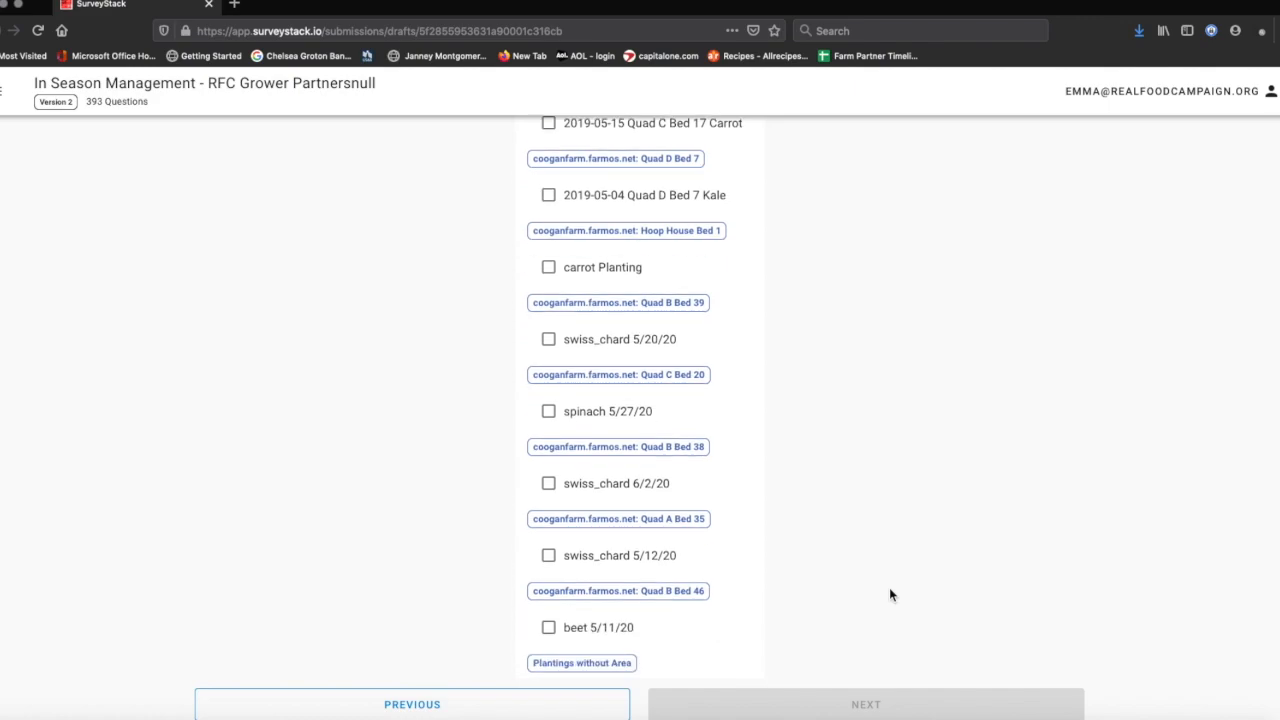
pyautogui.click(548, 627)
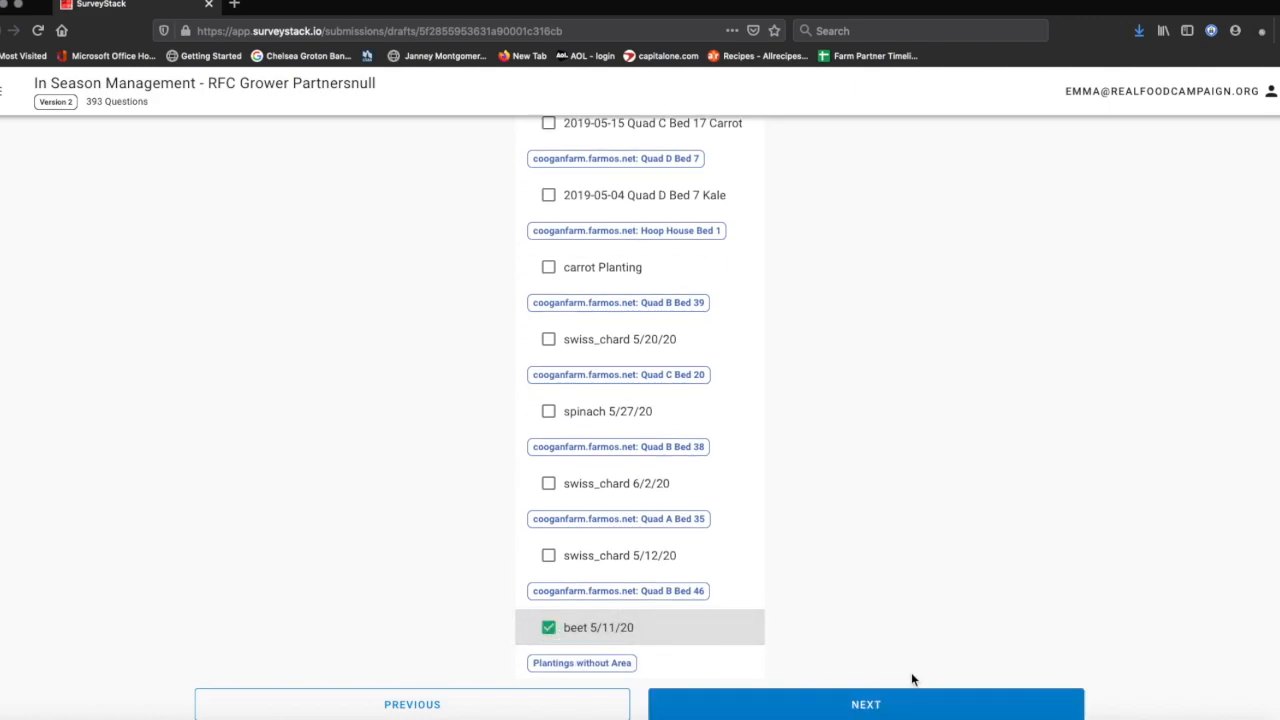
pyautogui.click(895, 706)
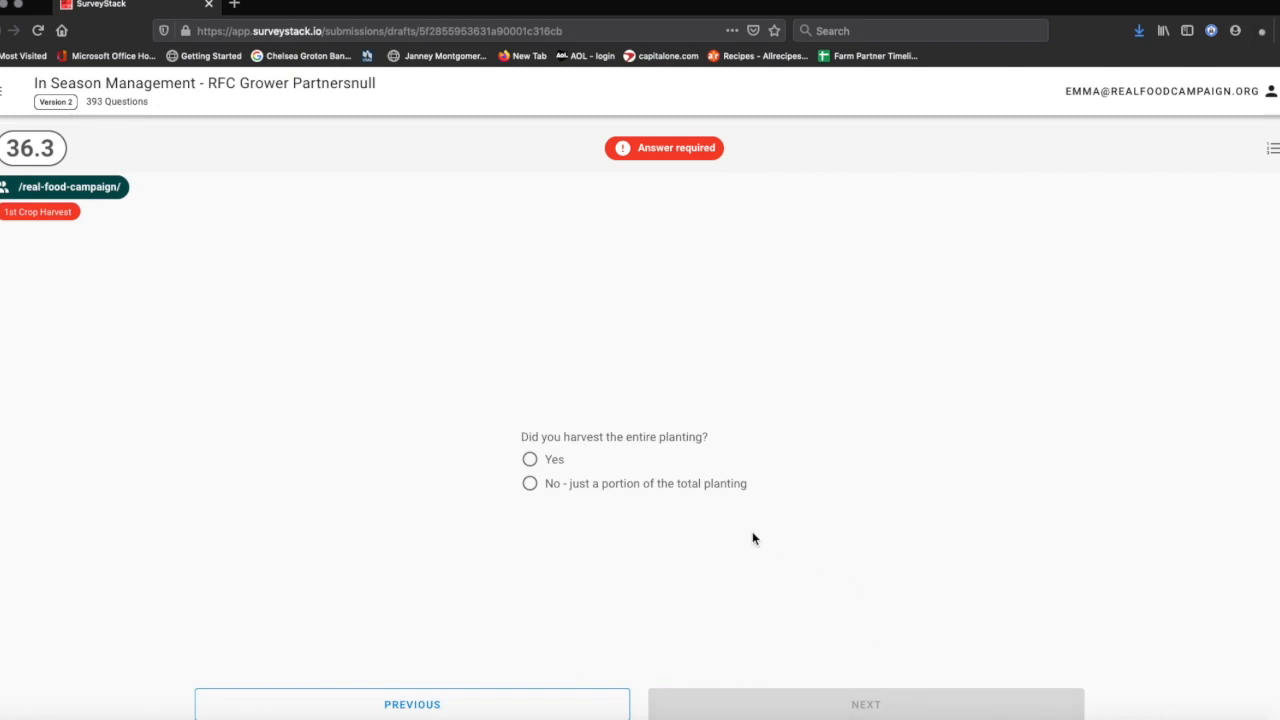
pyautogui.click(530, 485)
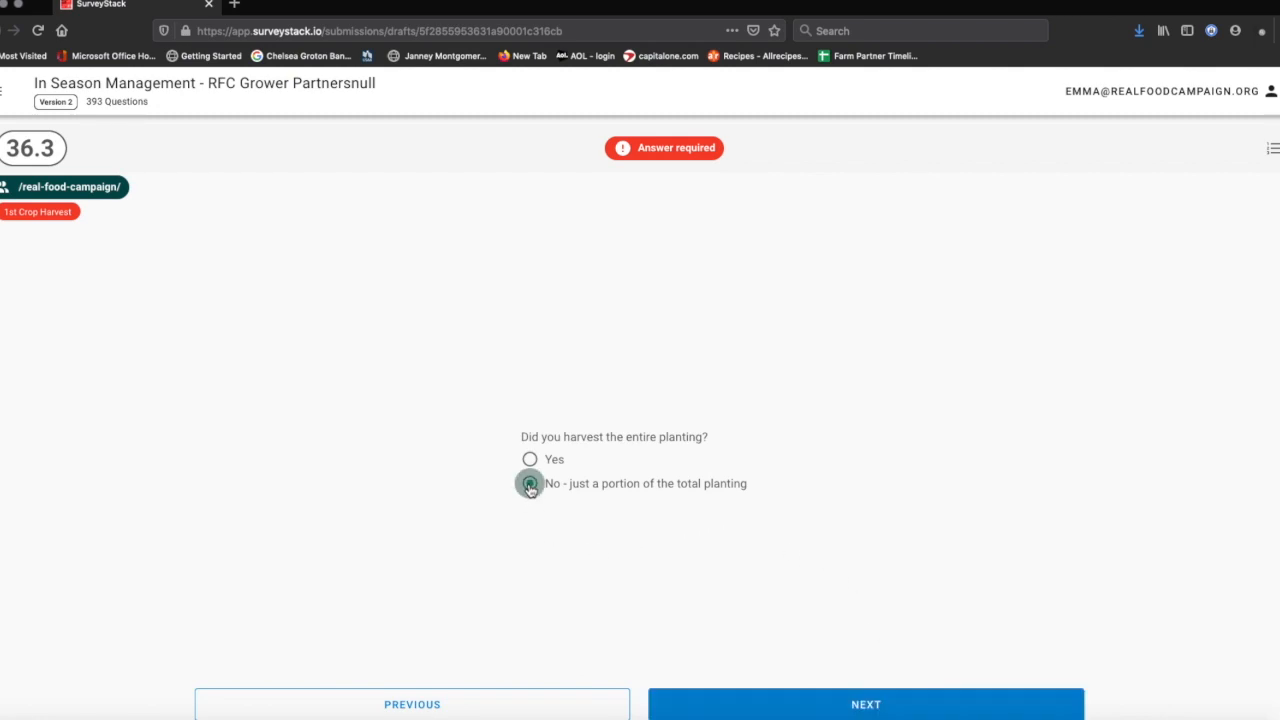
pyautogui.click(791, 712)
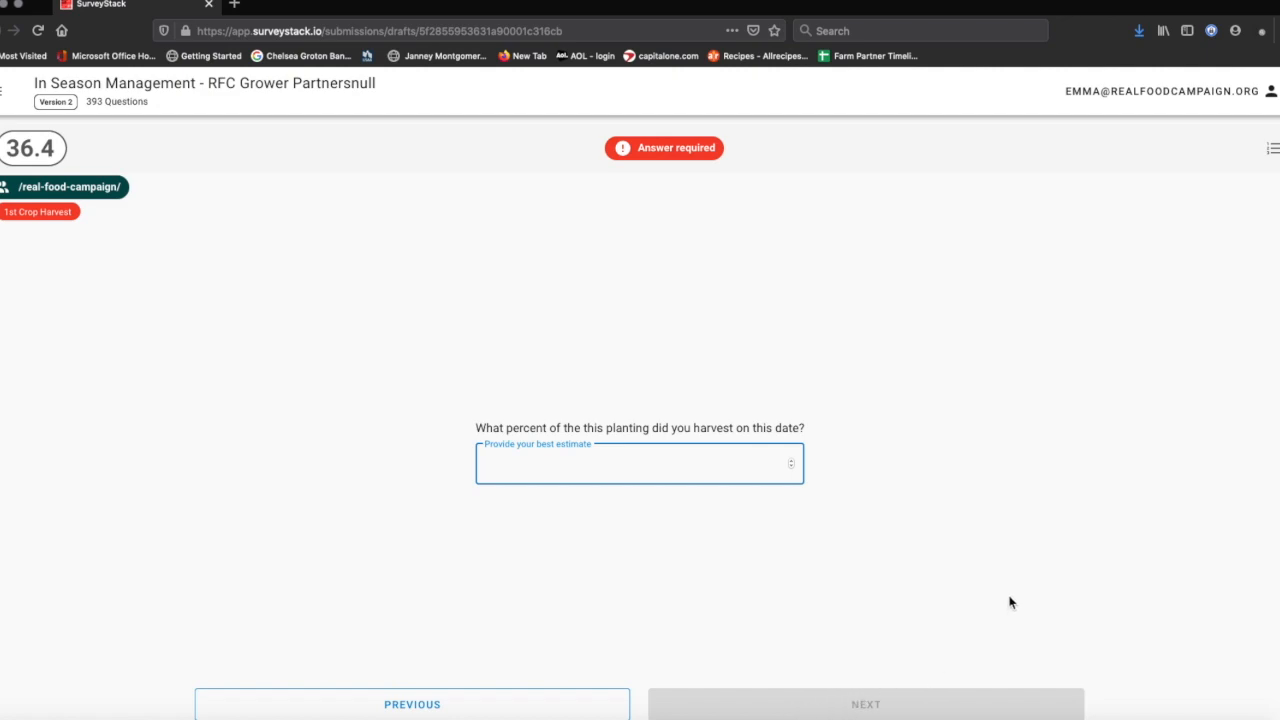
# - Enter 10 percent harvested and choose Crates as the harvest unit
pyautogui.write('10')
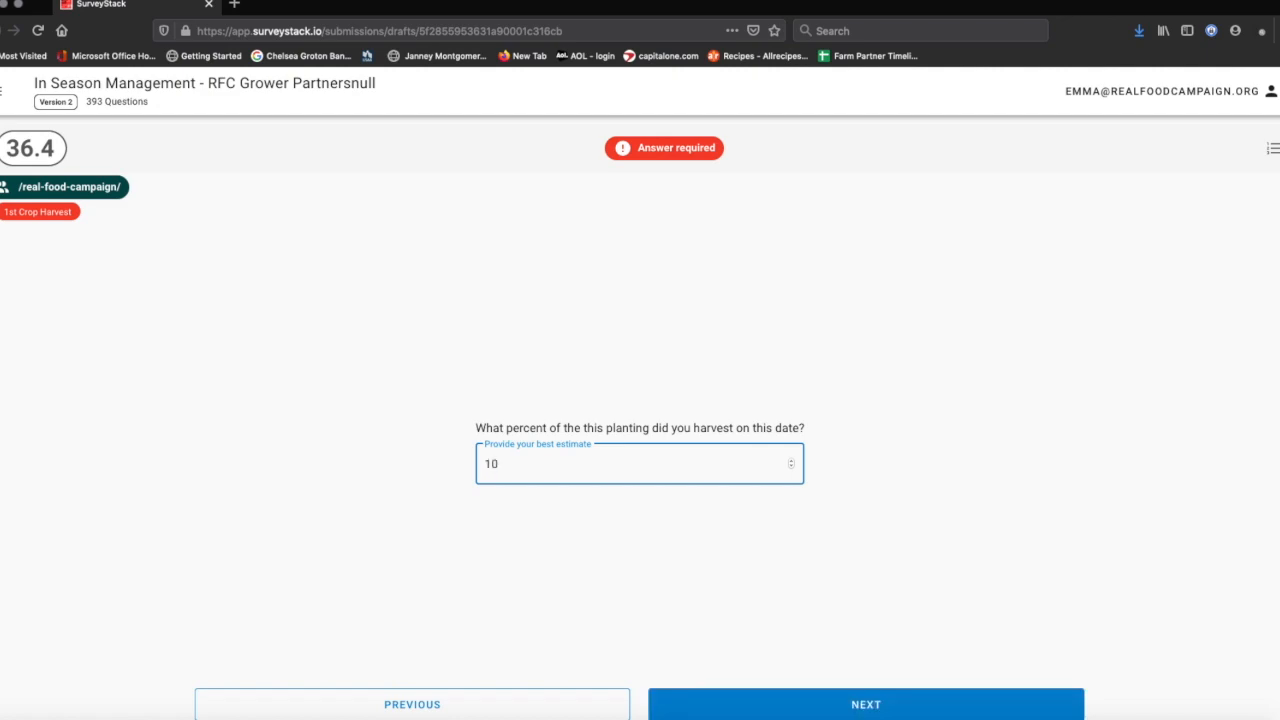
pyautogui.click(864, 705)
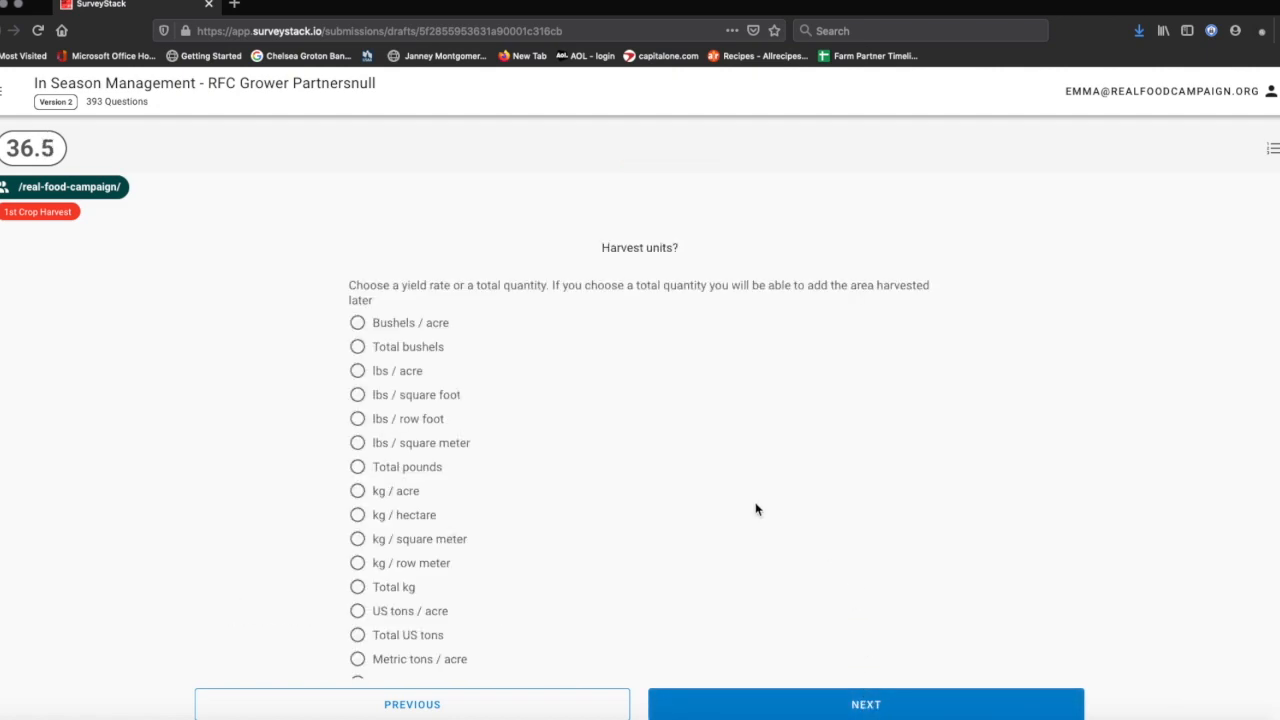
pyautogui.scroll(-3, 756, 509)
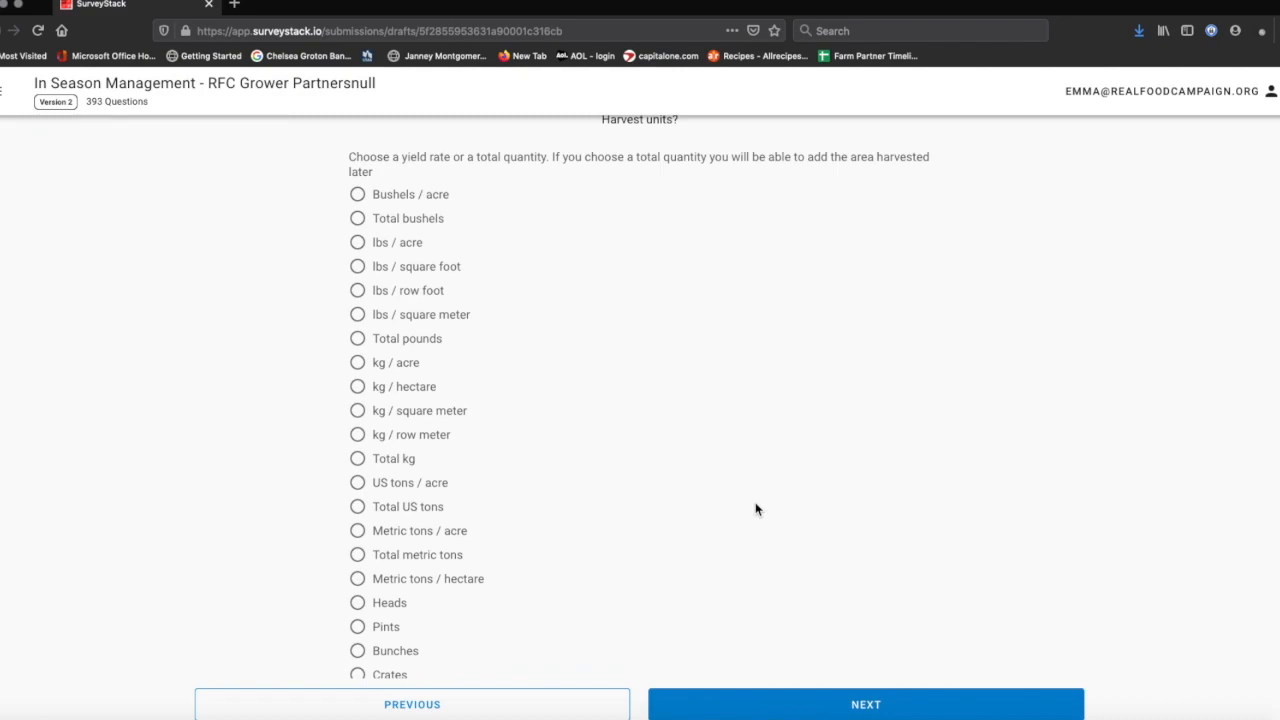
pyautogui.scroll(-1, 755, 509)
pyautogui.scroll(1, 755, 509)
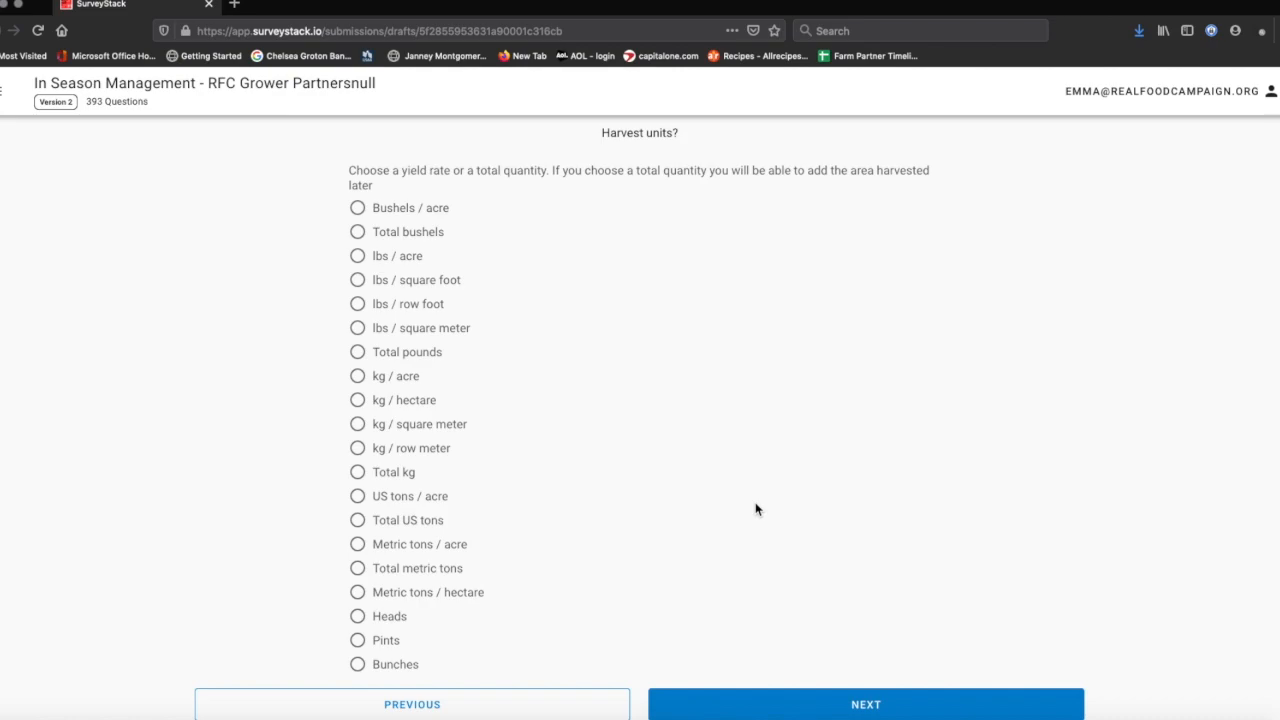
pyautogui.scroll(-1, 755, 505)
pyautogui.click(357, 618)
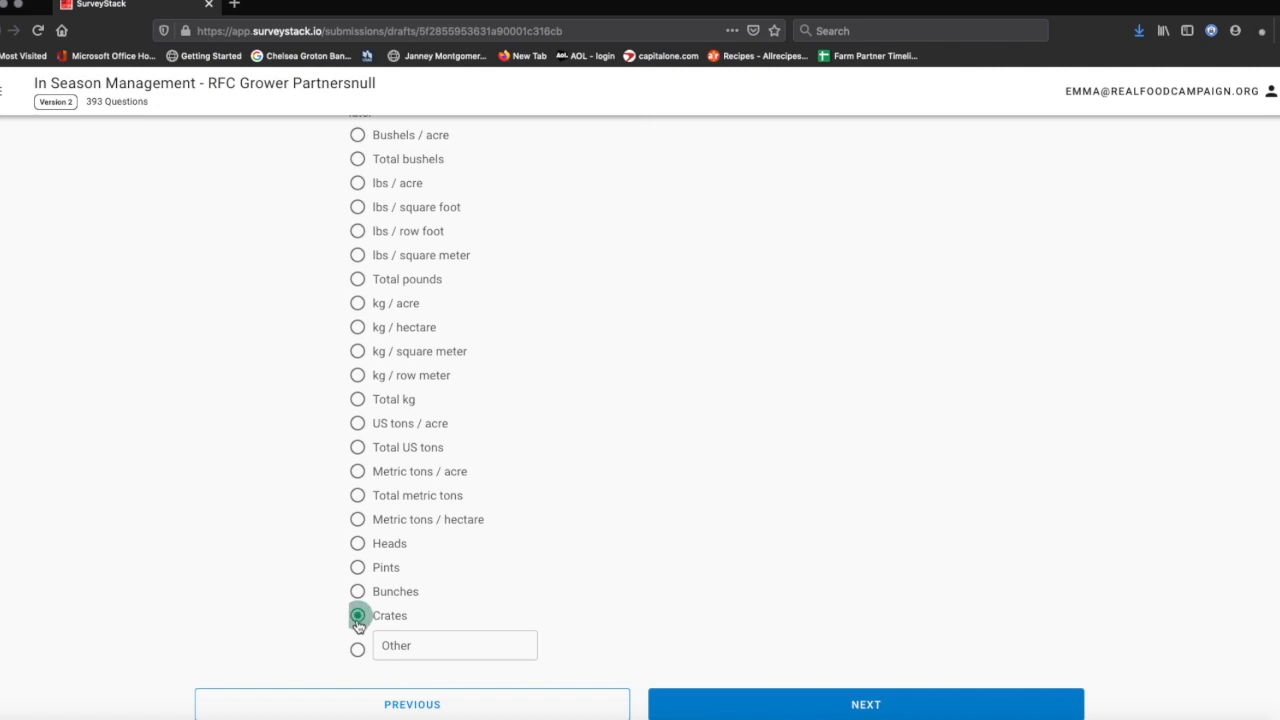
pyautogui.click(826, 706)
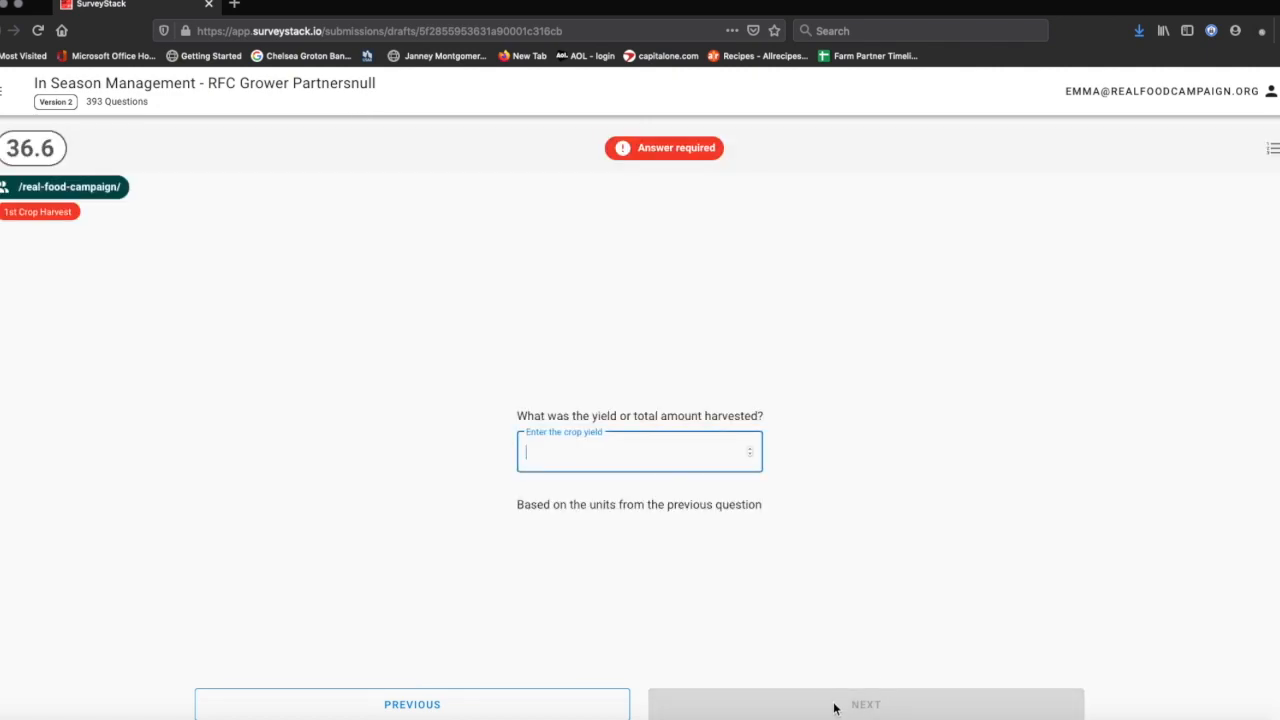
# - Record a yield of 2 crates with Row foot as the area unit
pyautogui.write('2')
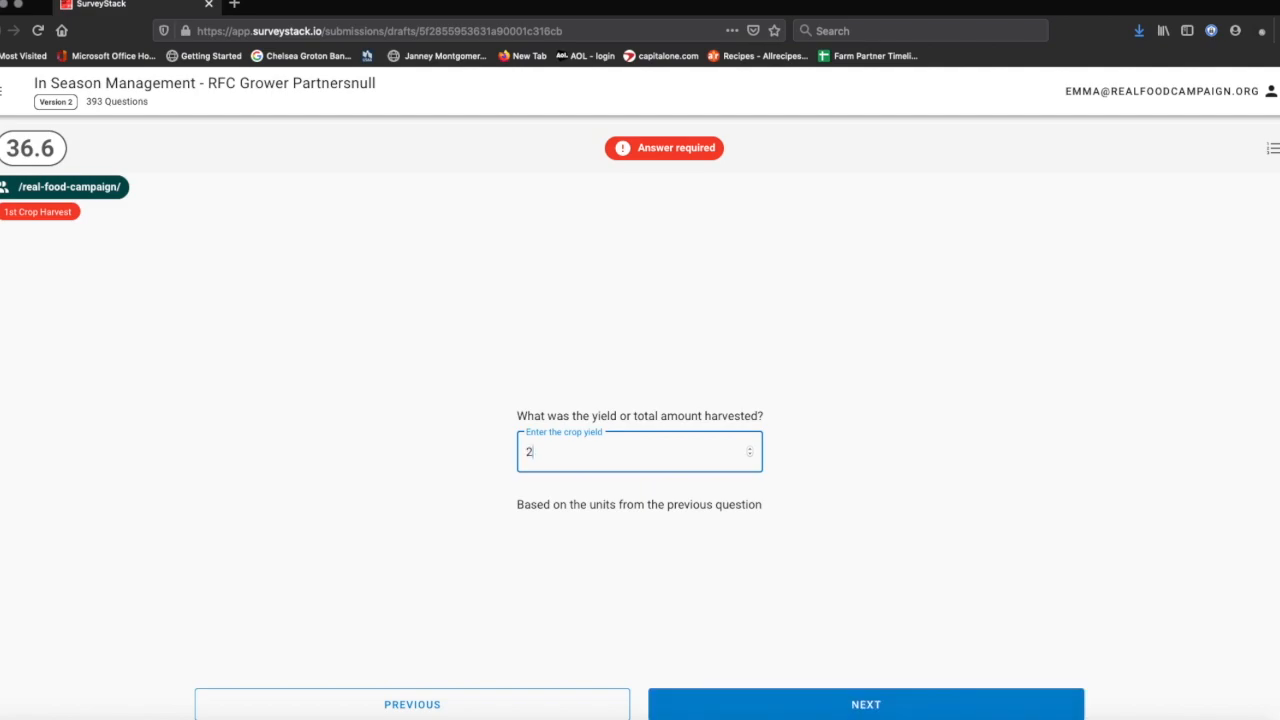
pyautogui.click(846, 706)
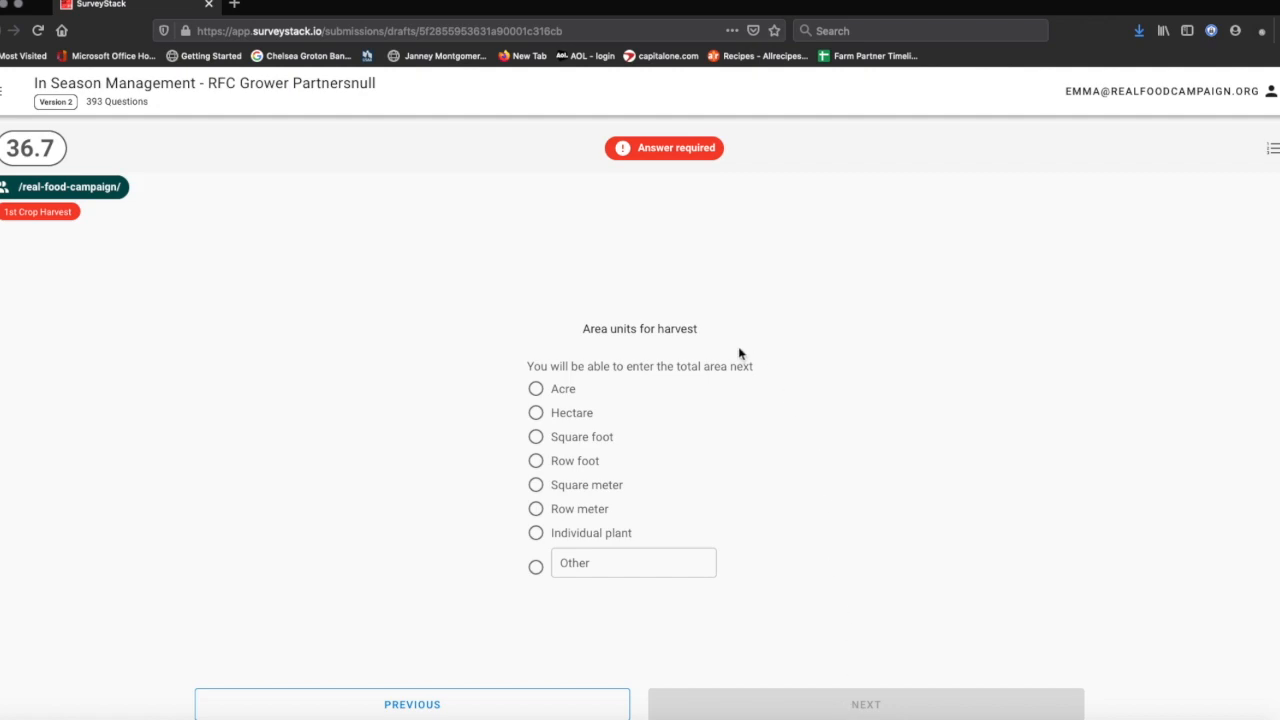
pyautogui.click(535, 437)
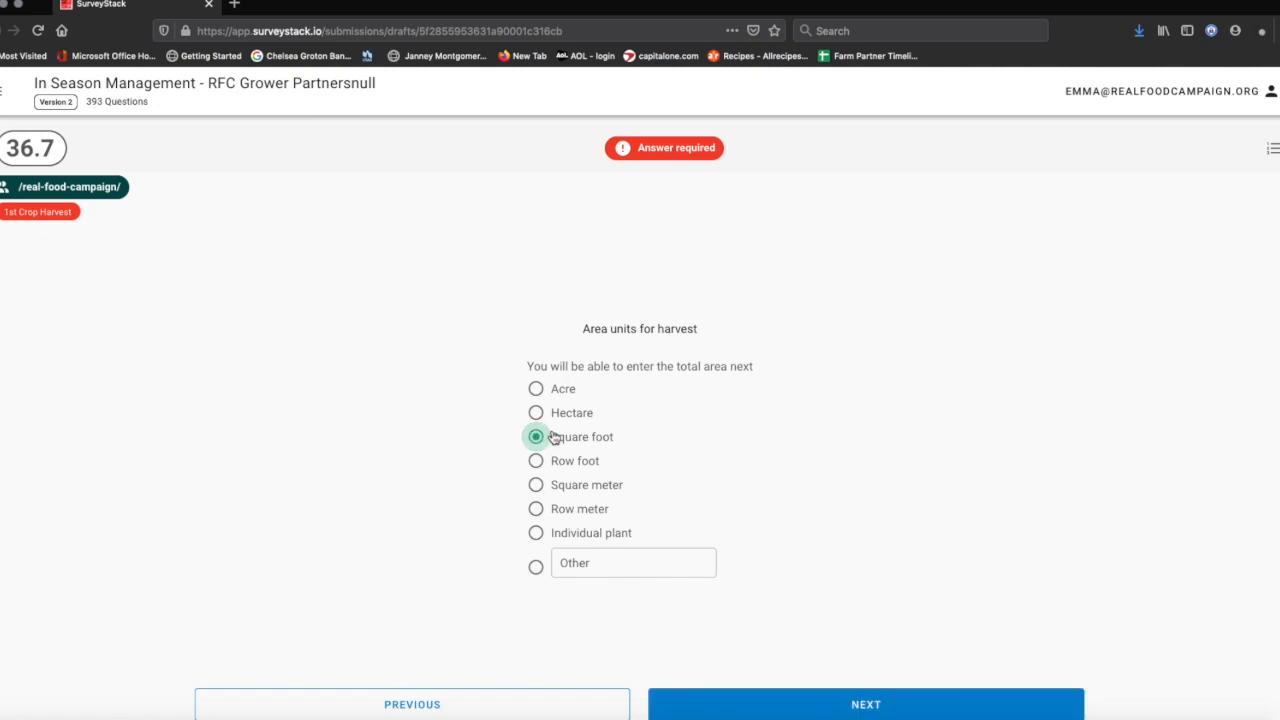
pyautogui.click(535, 461)
pyautogui.click(762, 704)
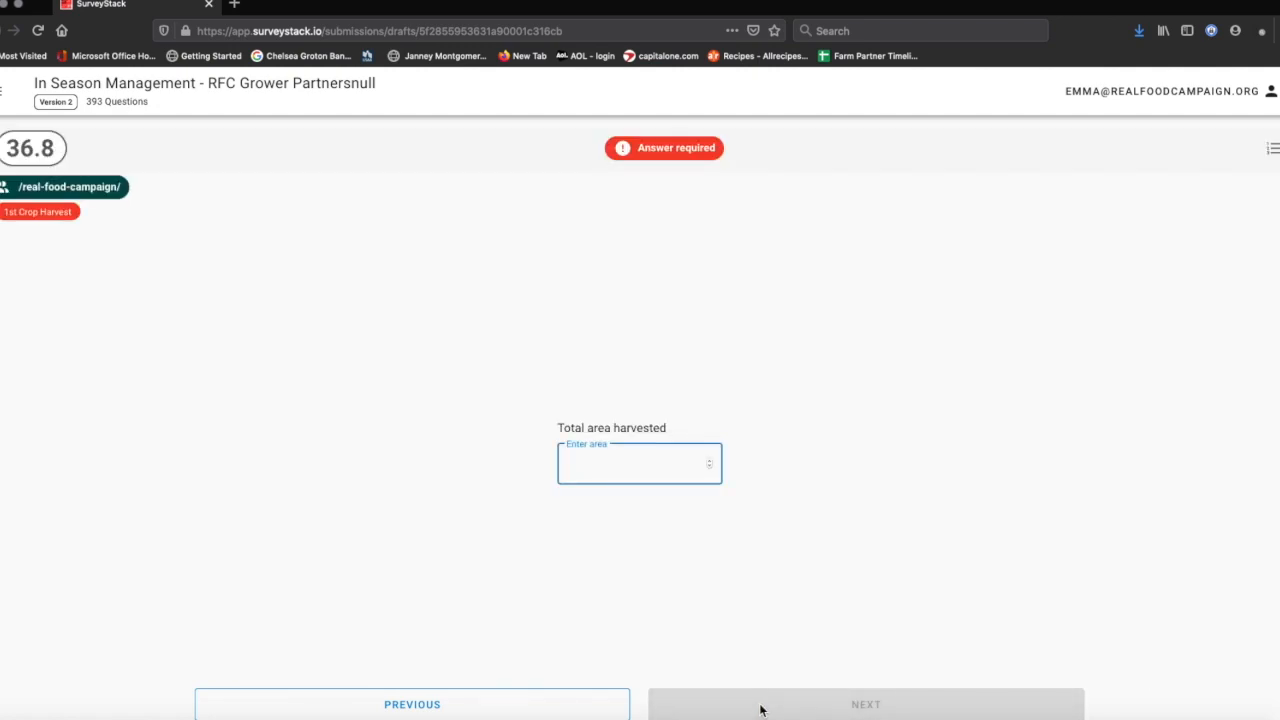
# - Enter 150 row feet harvested and answer No to another planting harvested
pyautogui.write('150')
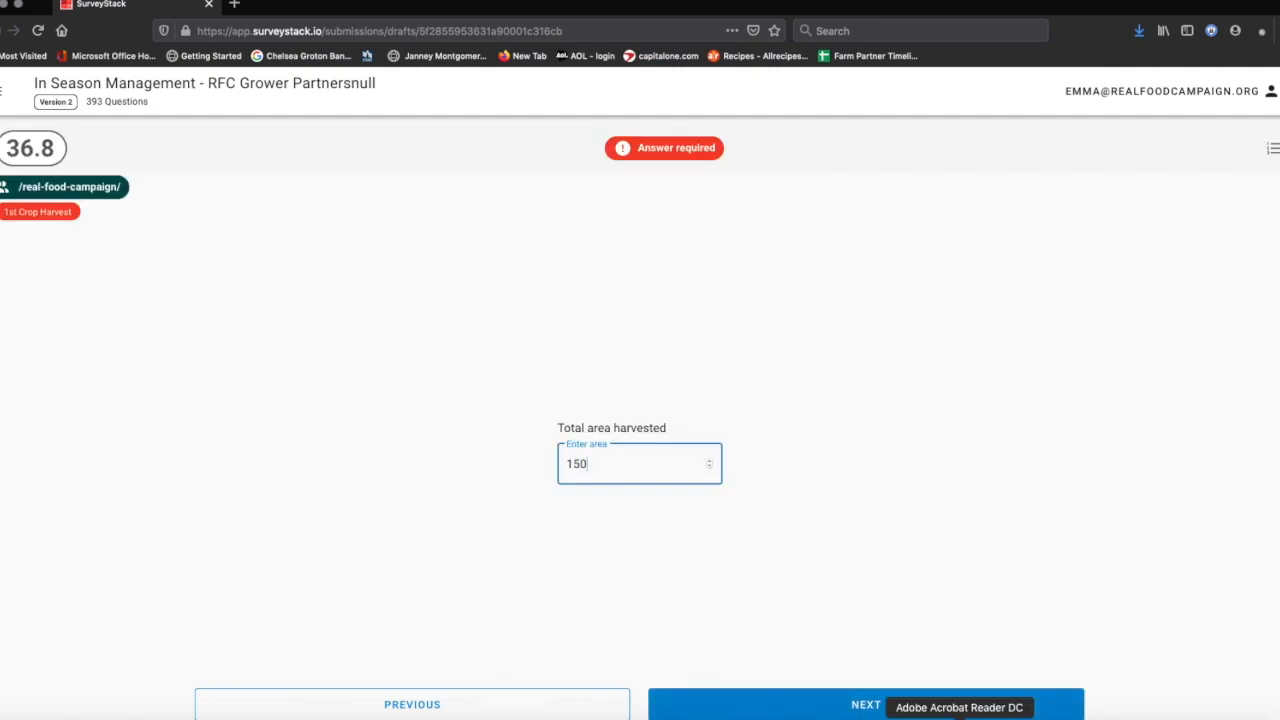
pyautogui.click(795, 708)
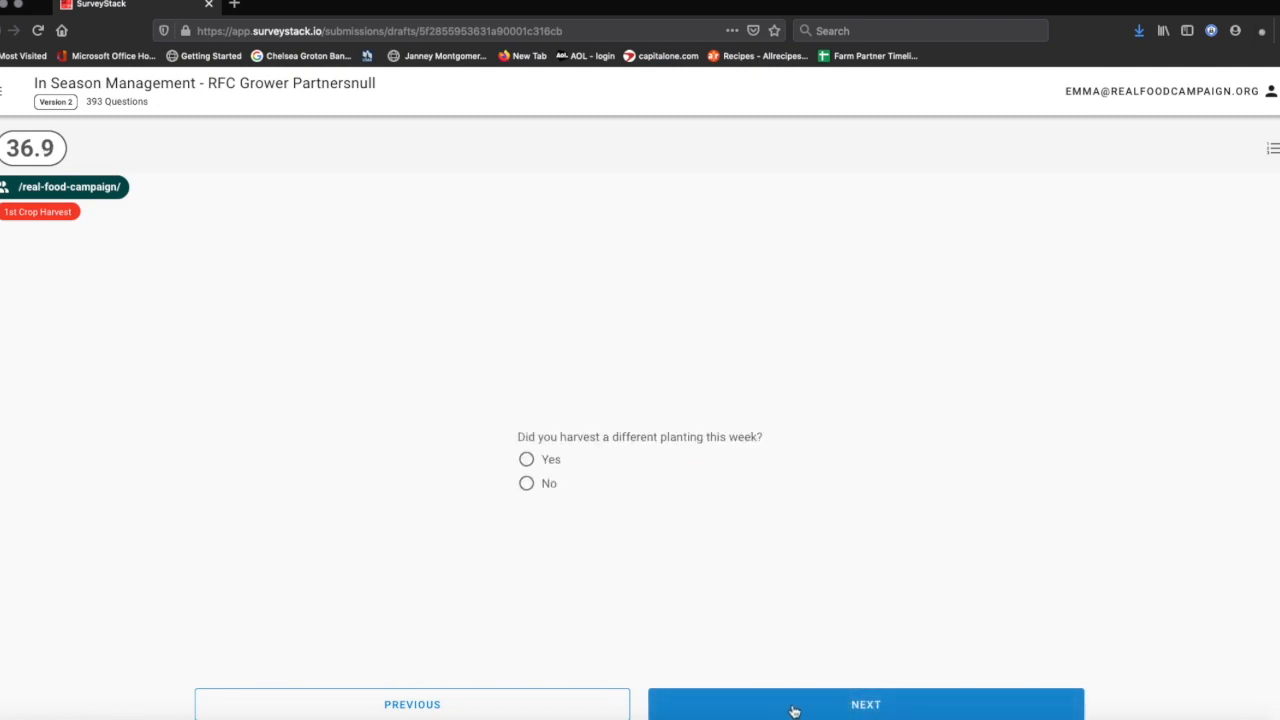
pyautogui.click(527, 485)
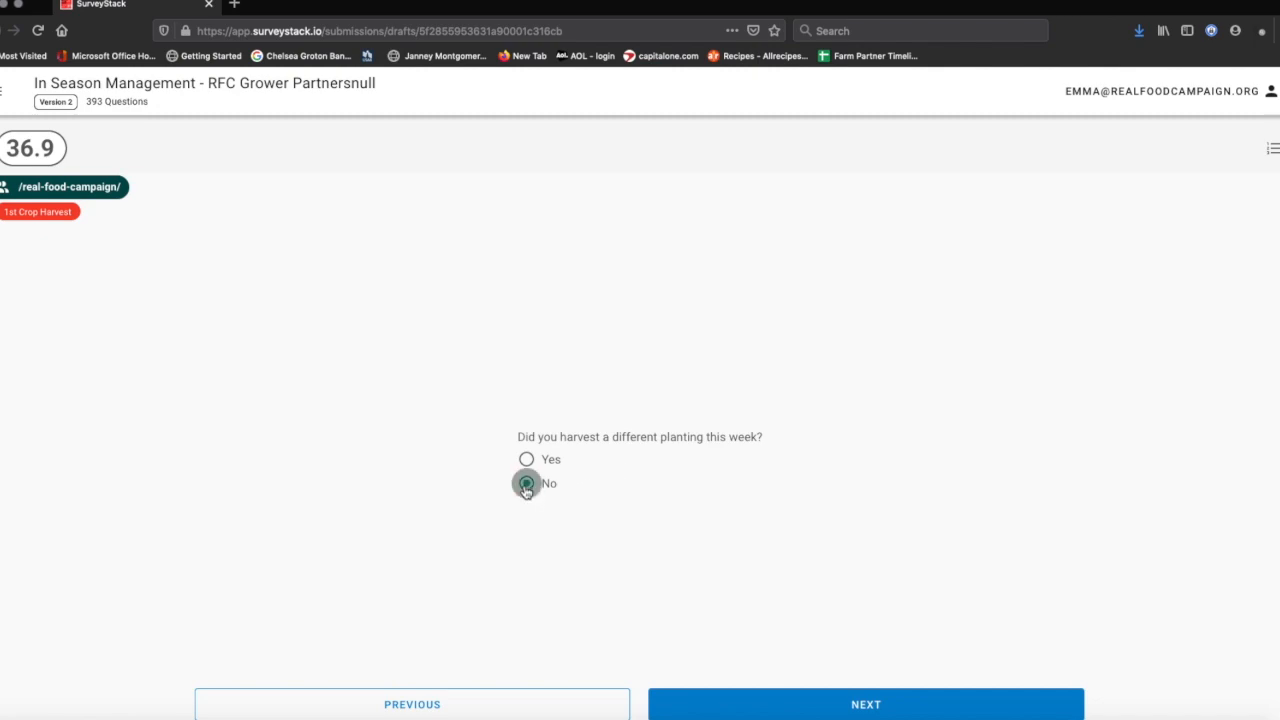
pyautogui.click(913, 711)
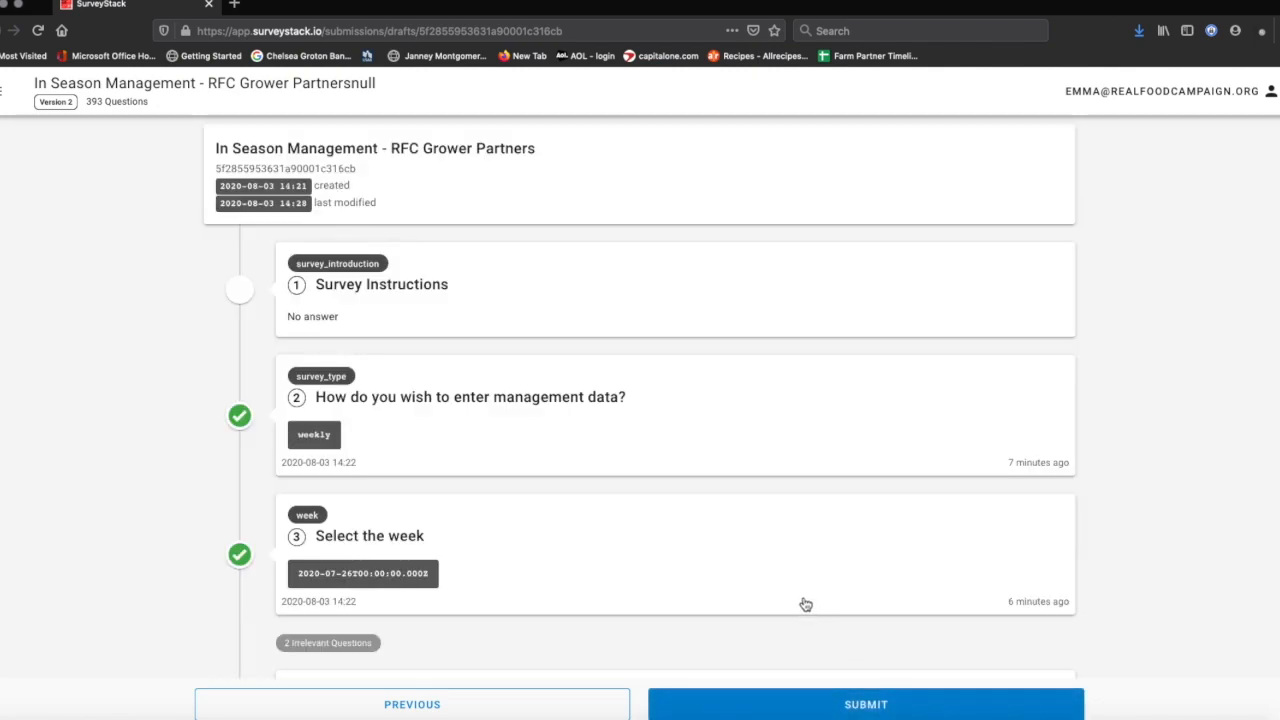
# - Look over the completed harvest answers and request submission of the draft to Real Food Campaign
pyautogui.scroll(-20, 806, 605)
pyautogui.scroll(-20, 806, 605)
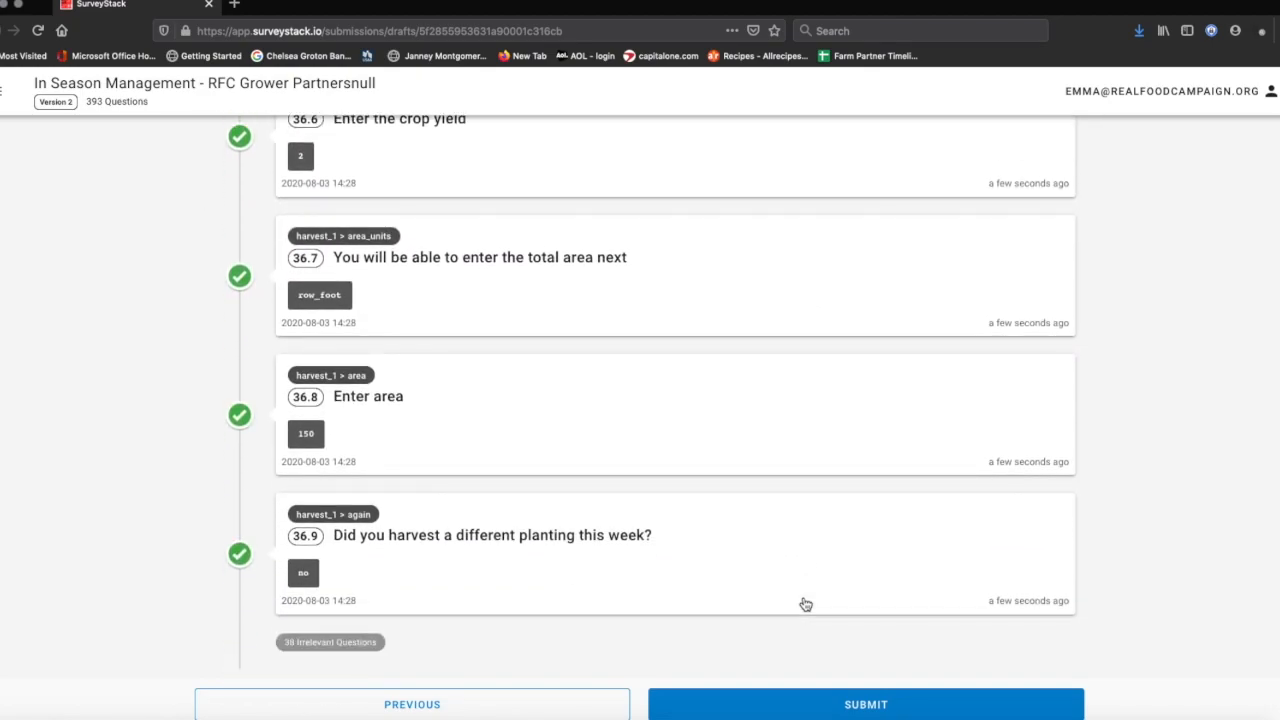
pyautogui.scroll(20, 806, 605)
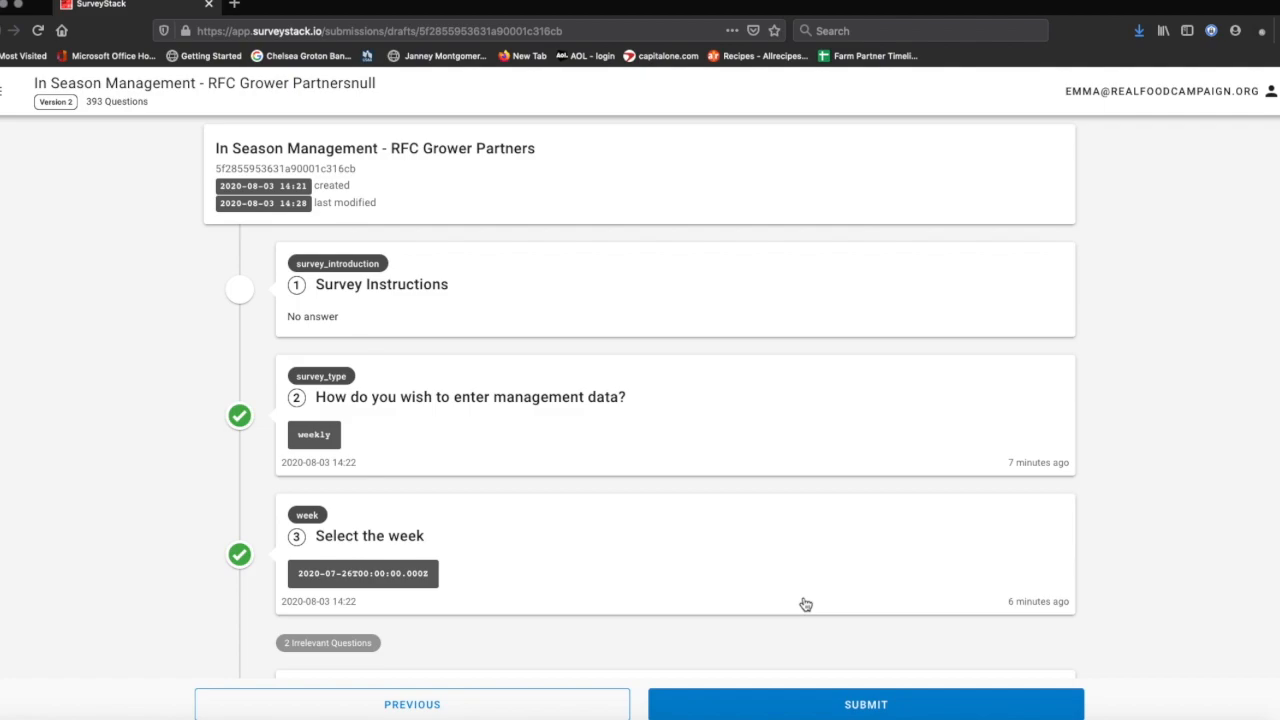
pyautogui.scroll(-20, 806, 604)
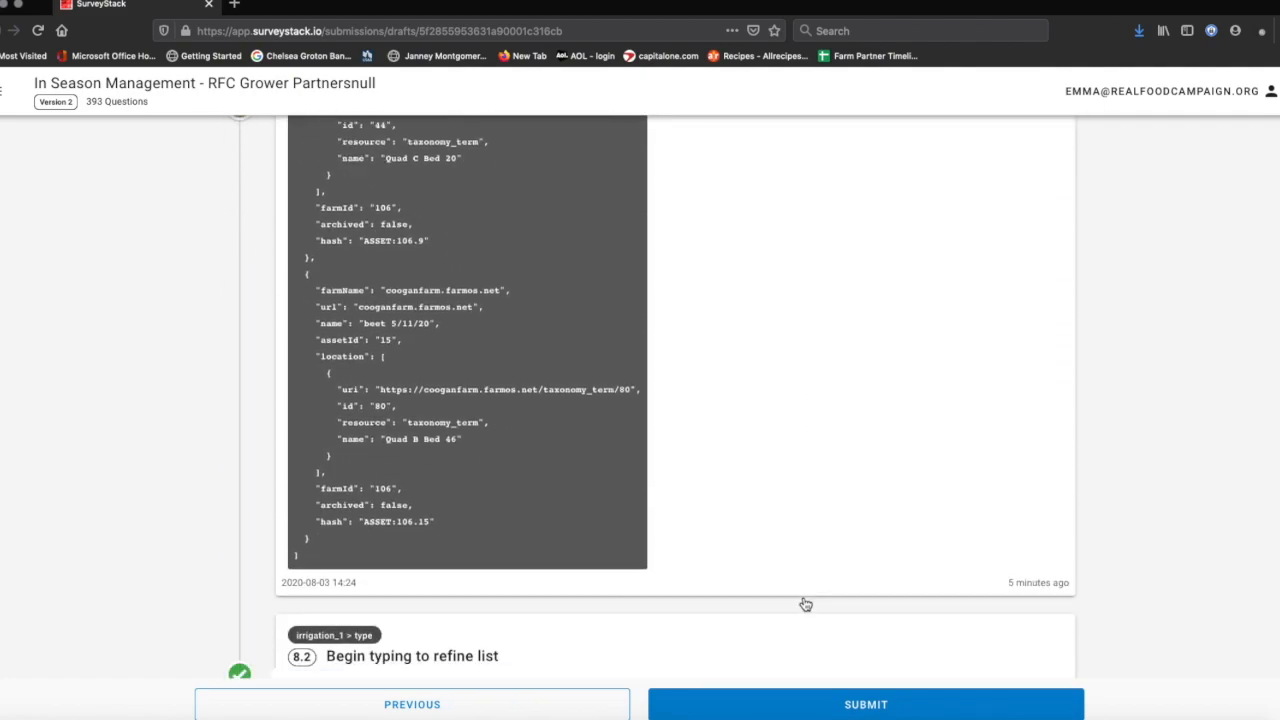
pyautogui.scroll(-20, 806, 604)
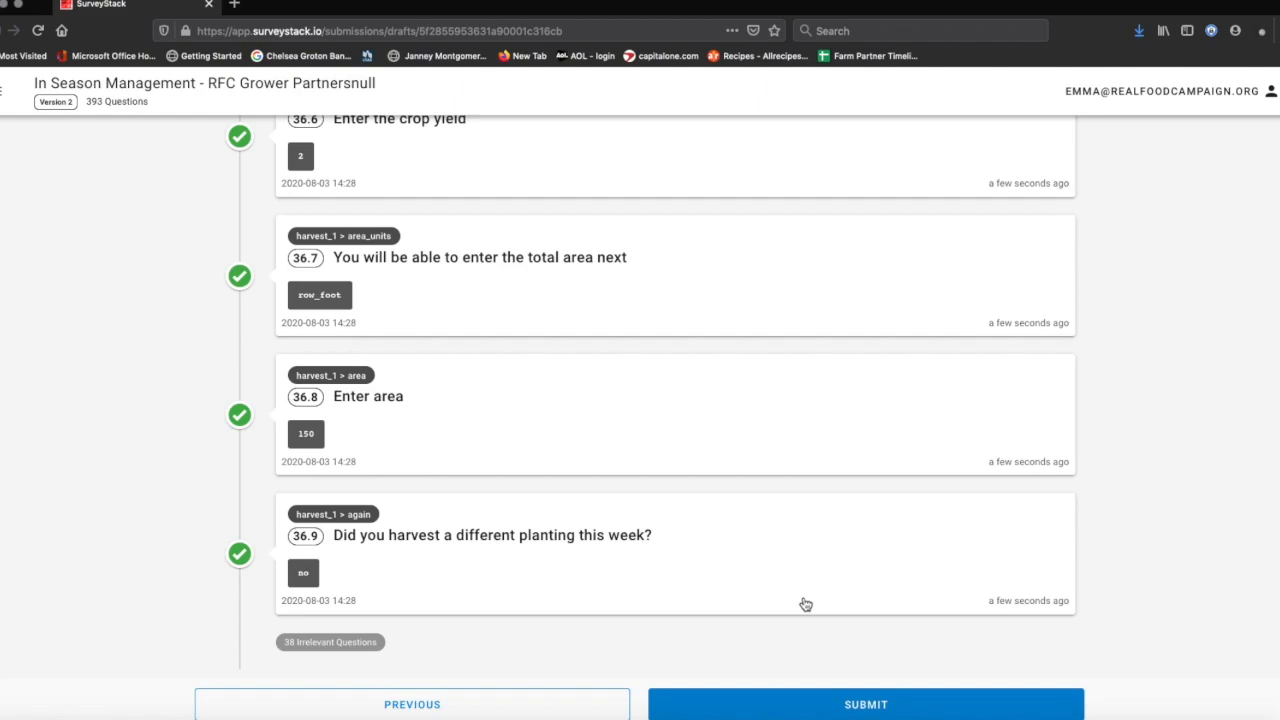
pyautogui.scroll(10, 806, 604)
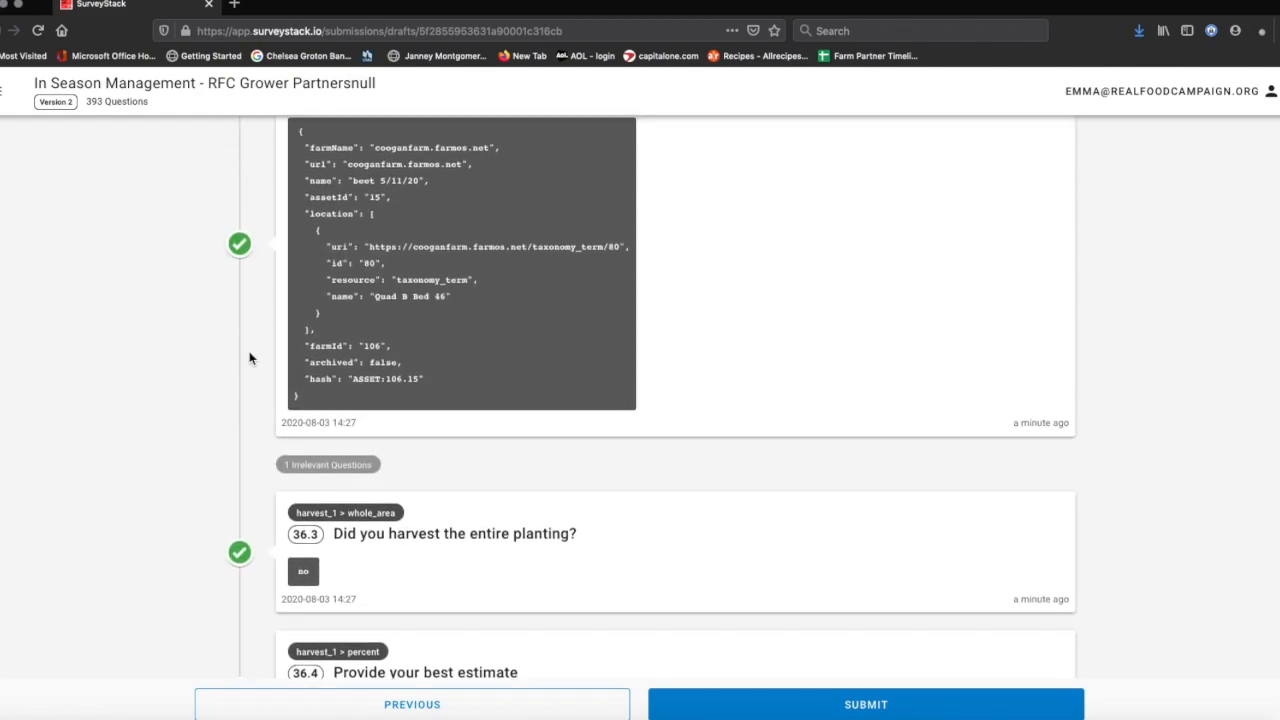
pyautogui.scroll(20, 249, 352)
pyautogui.scroll(-20, 249, 352)
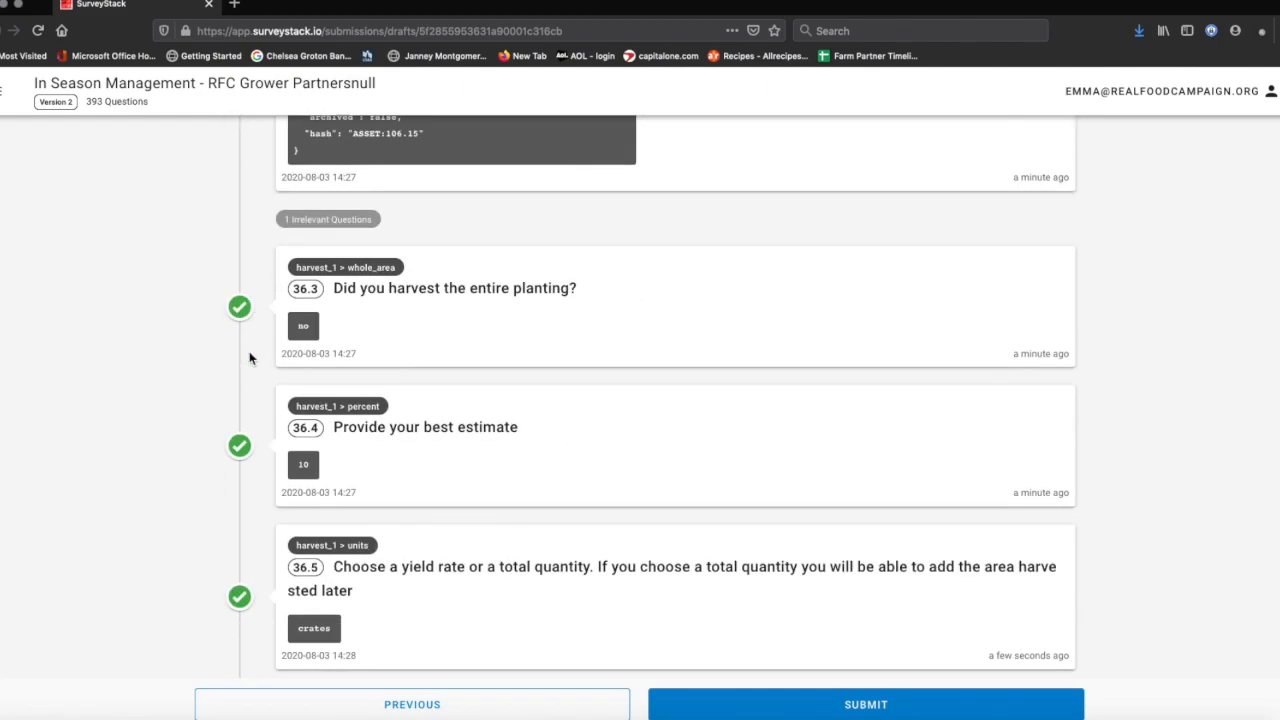
pyautogui.click(865, 706)
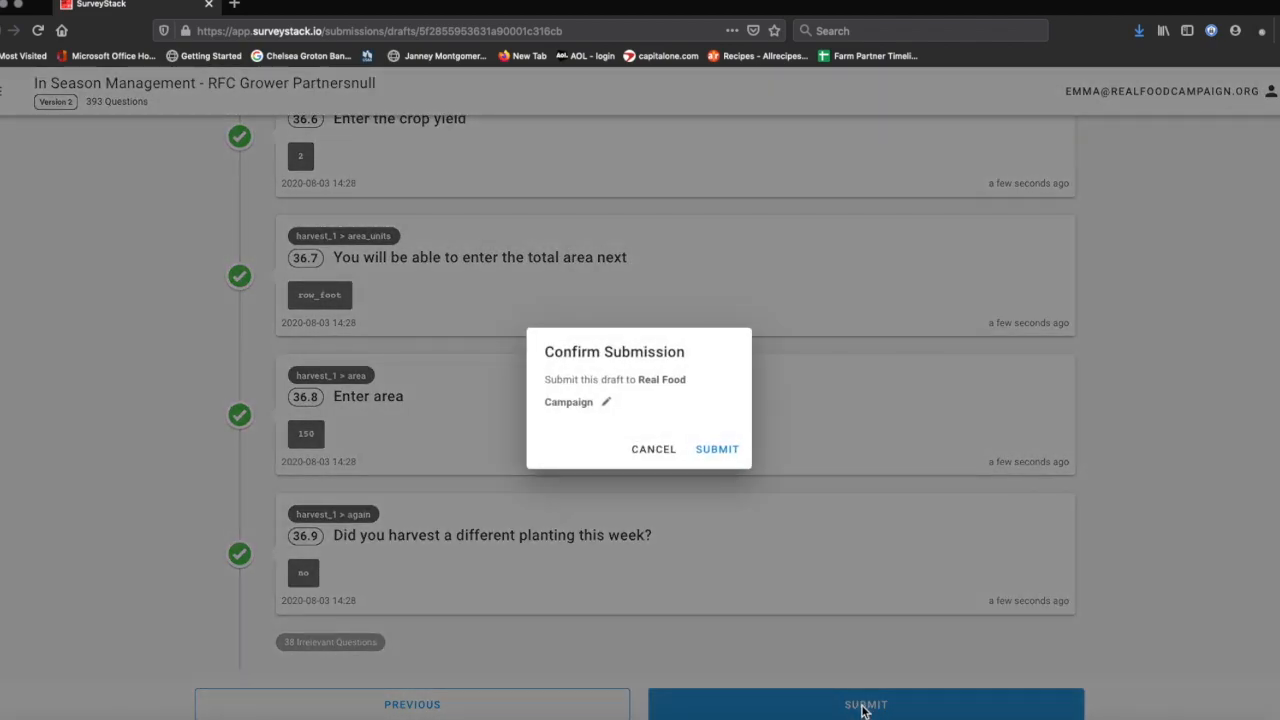
# - Confirm submitting the draft to Real Food Campaign and acknowledge the submission result
pyautogui.click(719, 455)
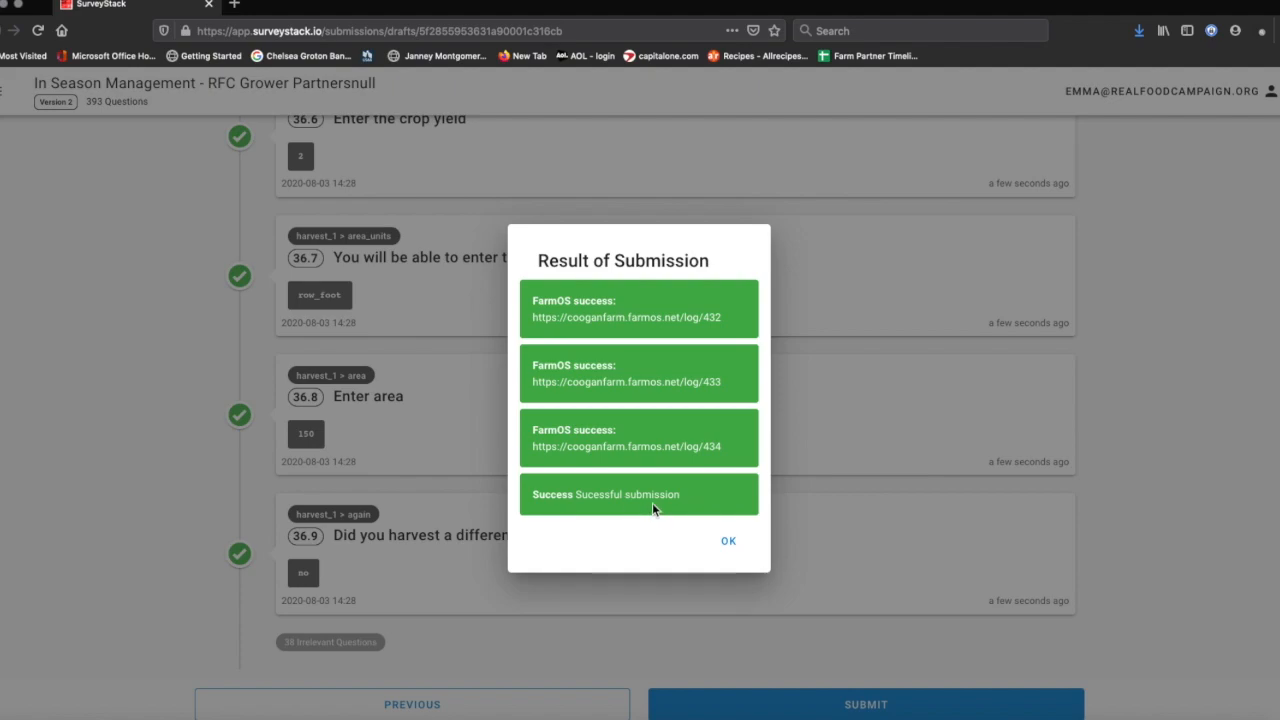
pyautogui.click(729, 543)
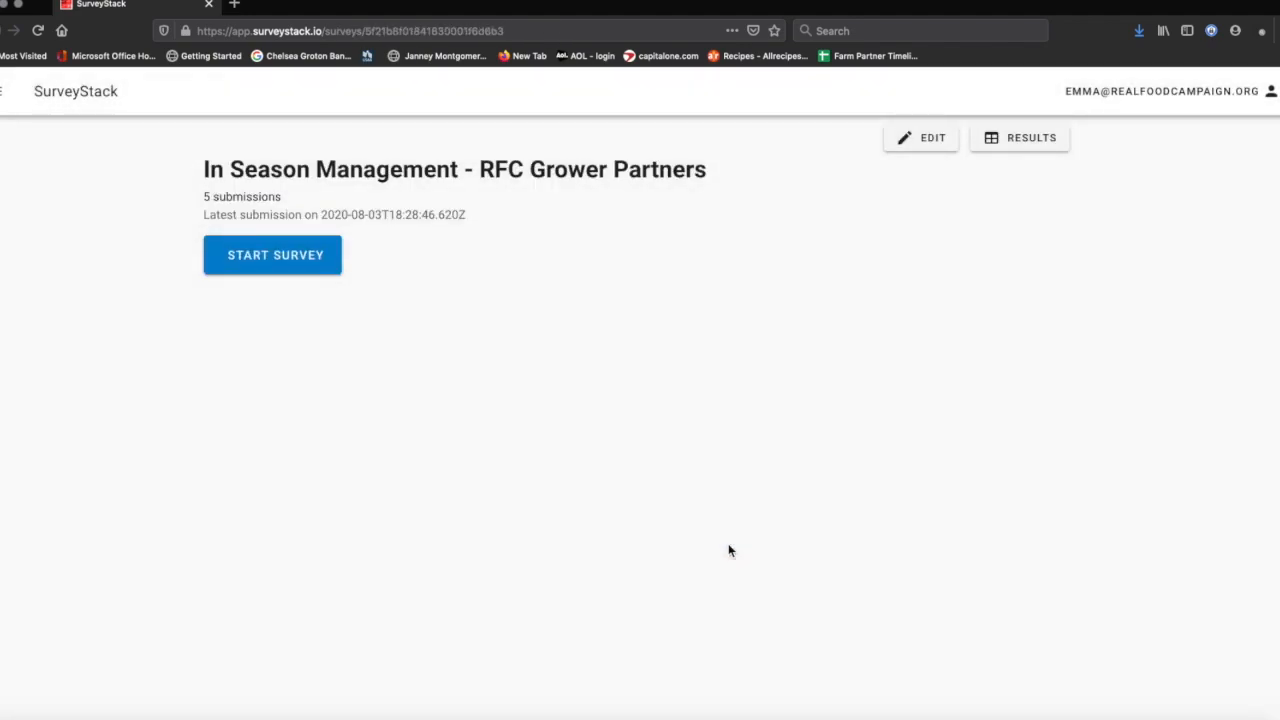